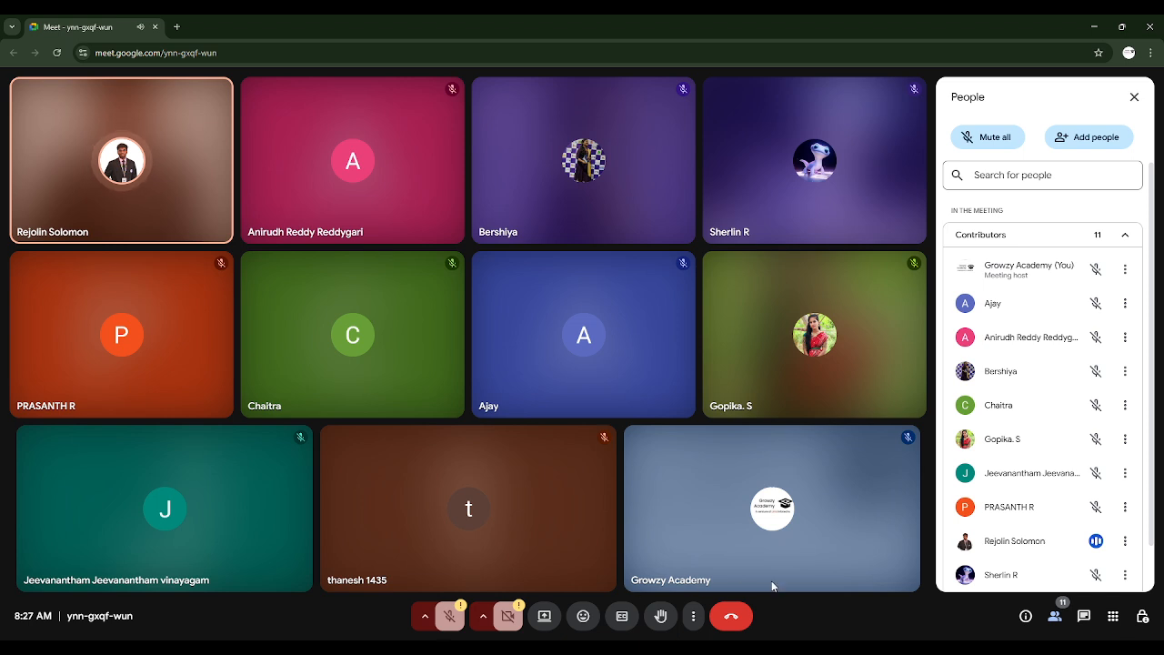
# Scroll the participant list and switch the meeting to fullscreen with F11
pyautogui.scroll(-1, 1000, 522)
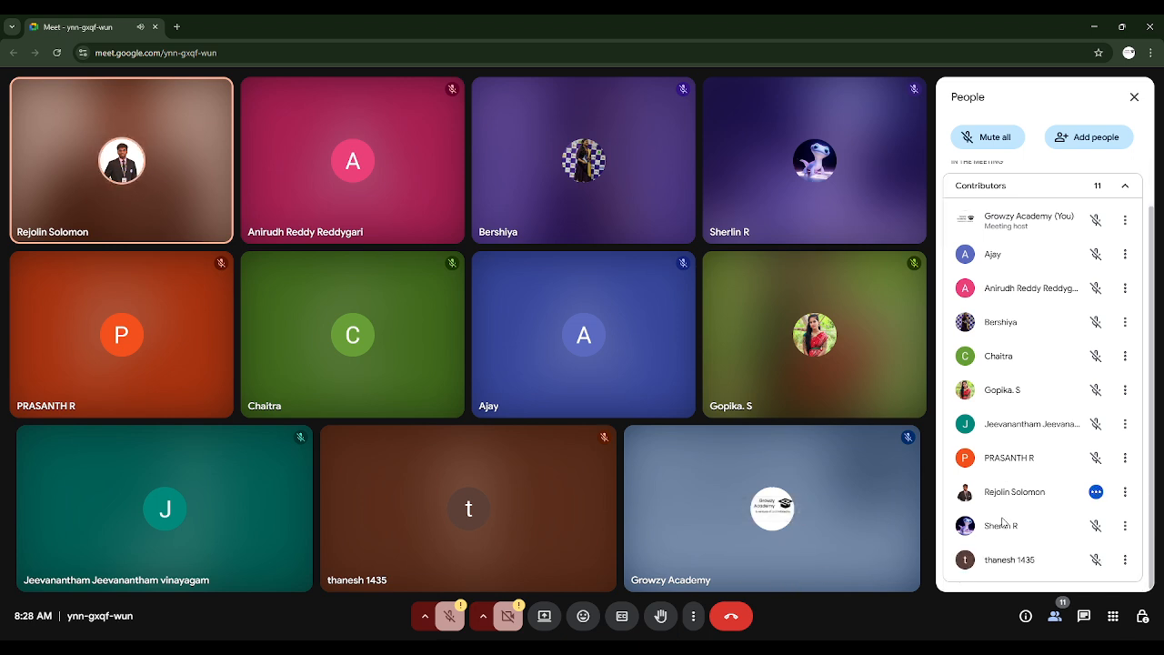
pyautogui.press('F11')
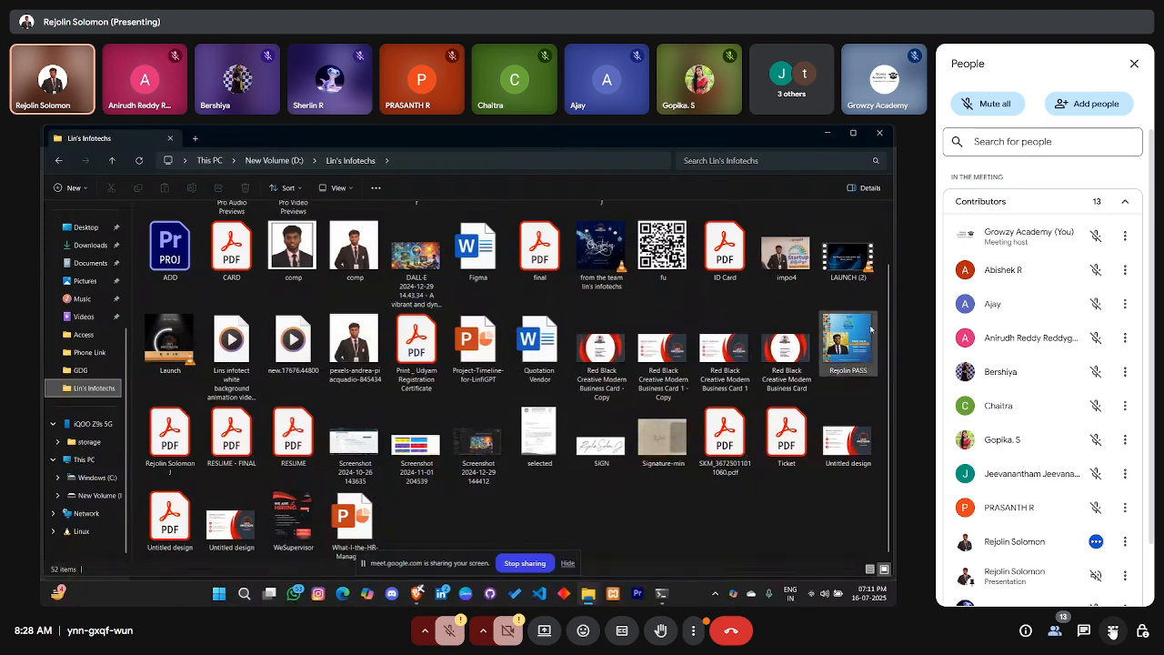
# Admit the waiting guest from the chat panel, then show the participant list
pyautogui.click(1084, 630)
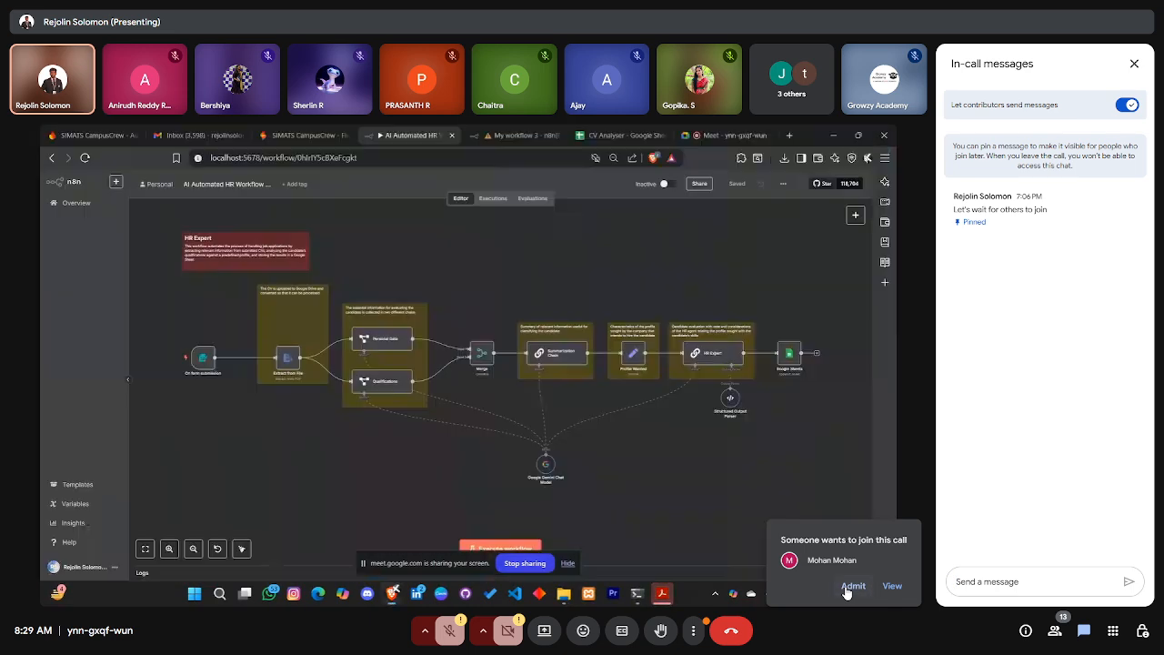
pyautogui.click(847, 587)
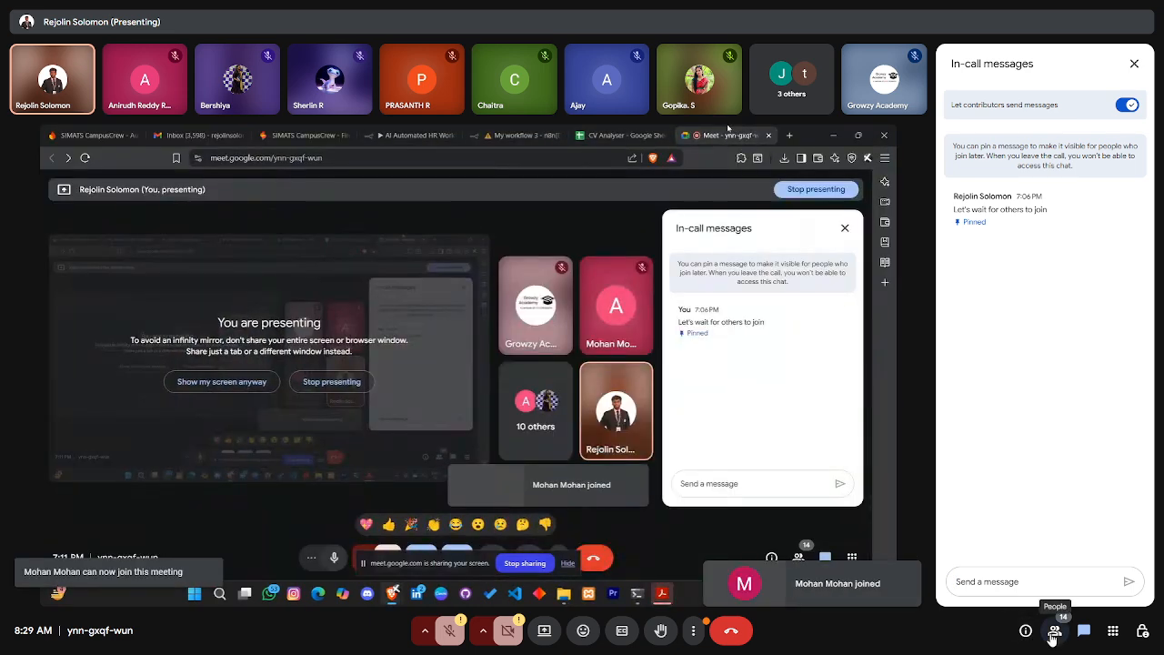
pyautogui.click(1055, 630)
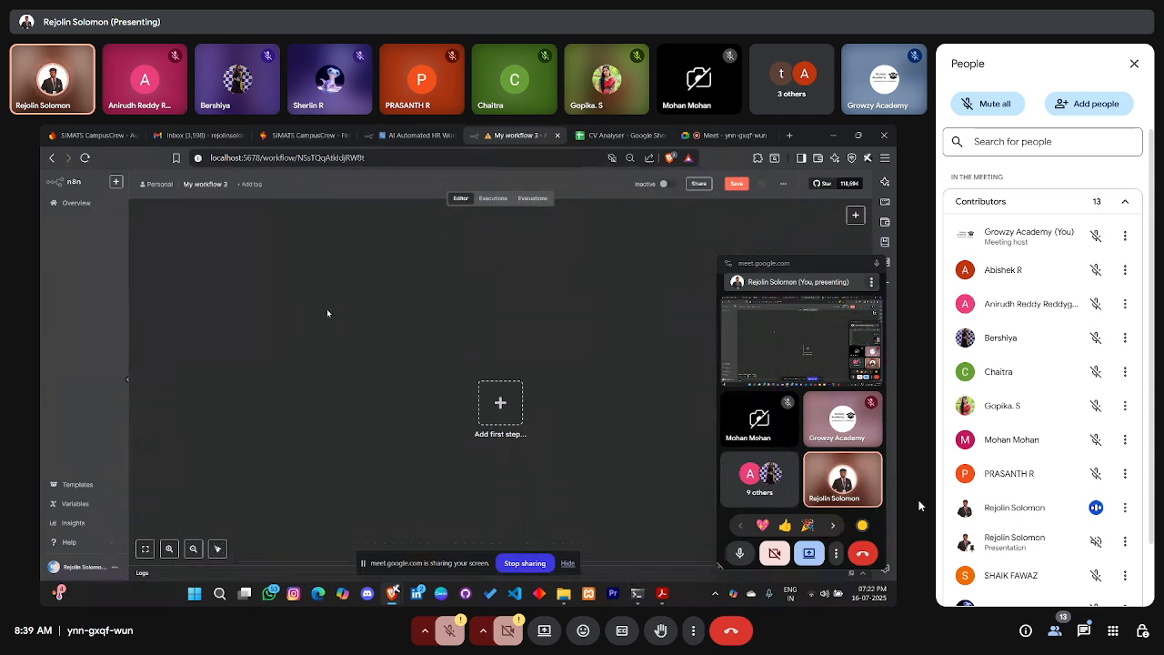
# Close the participant list to return to the tiled meeting view
pyautogui.click(1134, 64)
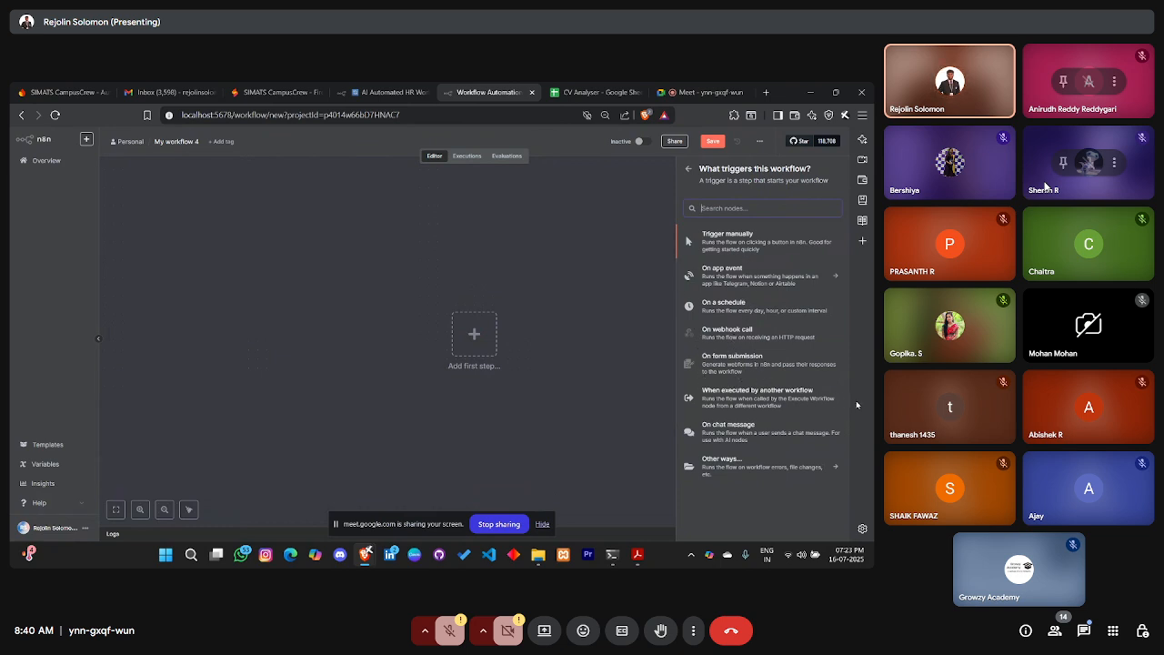
pyautogui.click(769, 371)
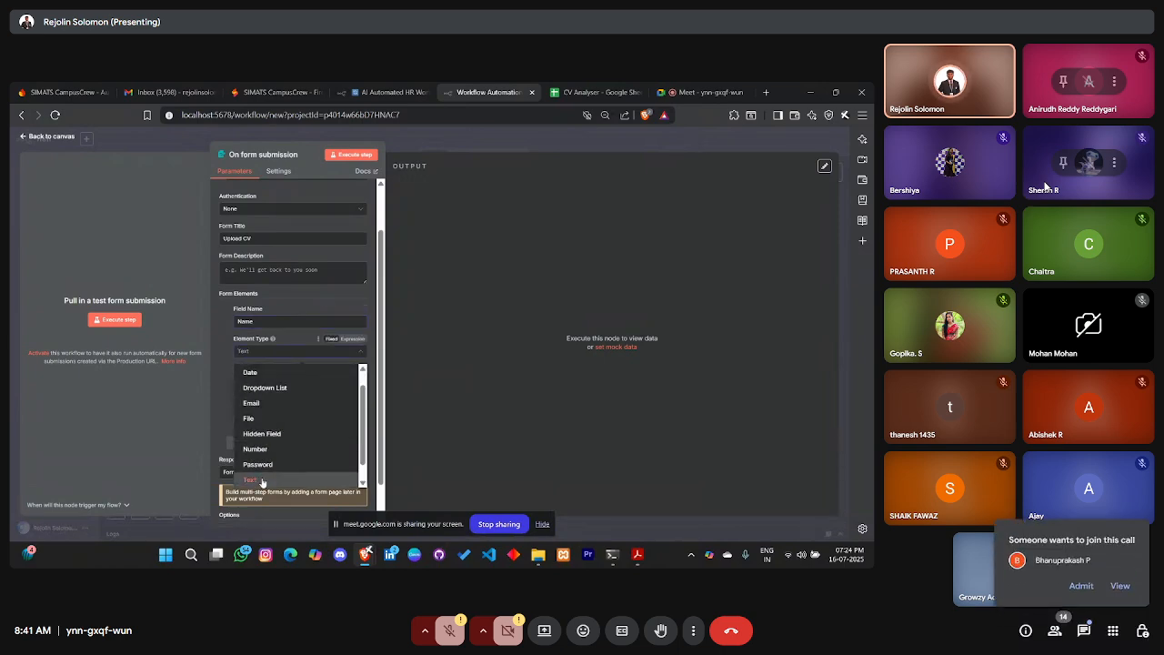
pyautogui.click(1081, 587)
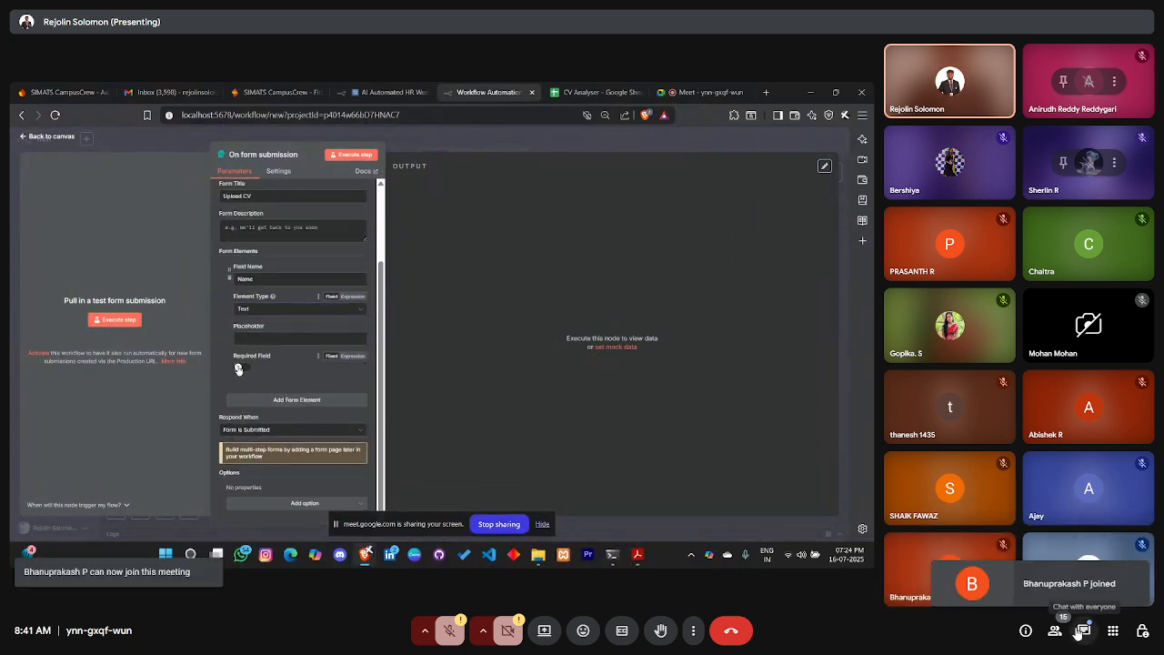
pyautogui.click(1056, 631)
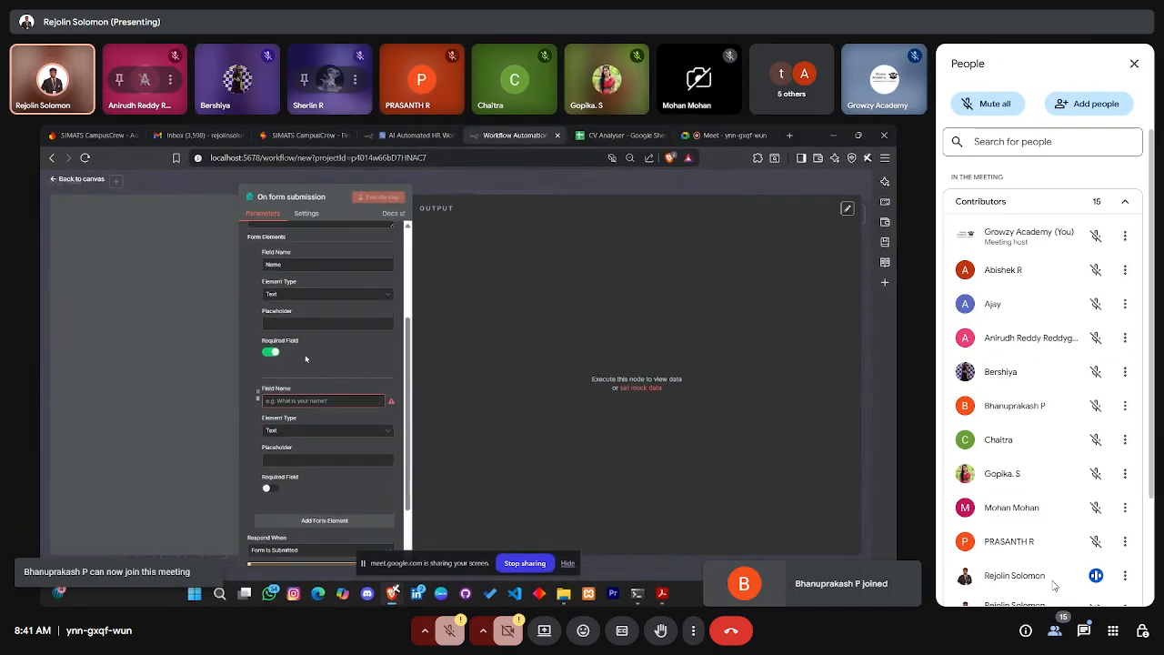
pyautogui.scroll(-3, 1053, 585)
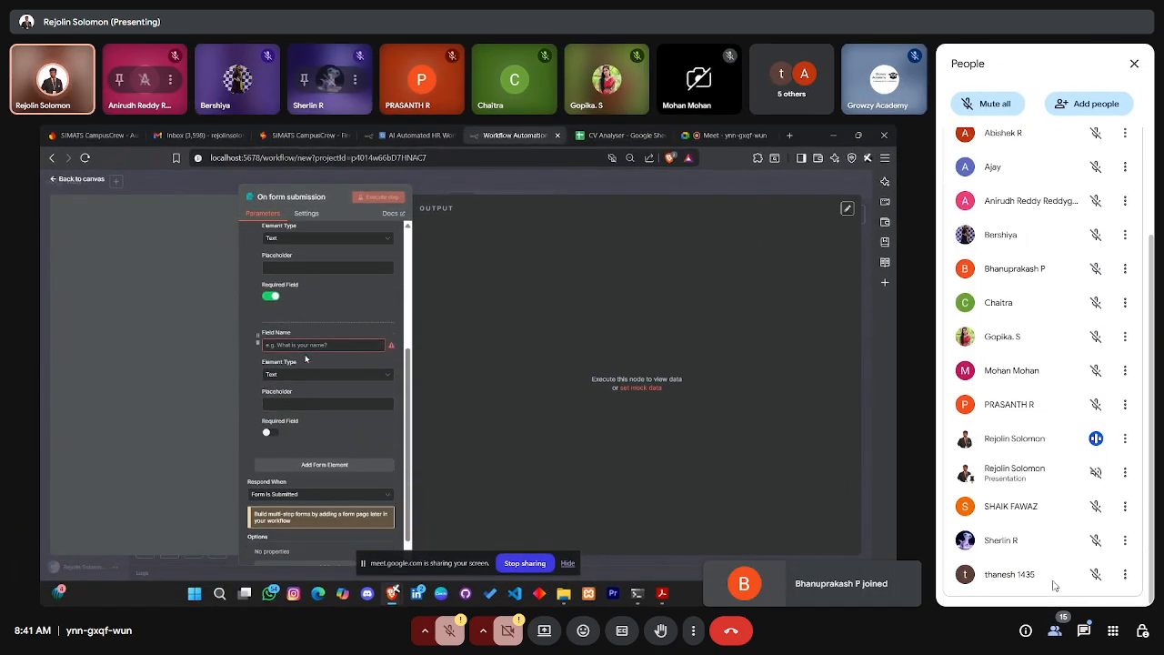
pyautogui.click(1089, 639)
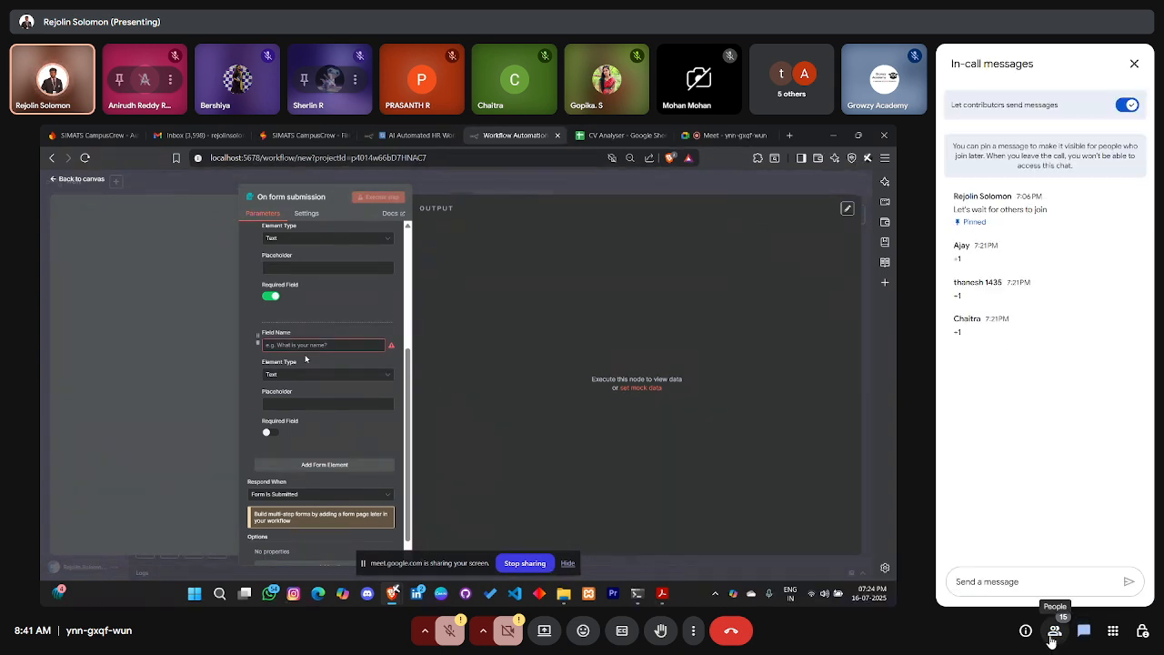
pyautogui.click(1053, 636)
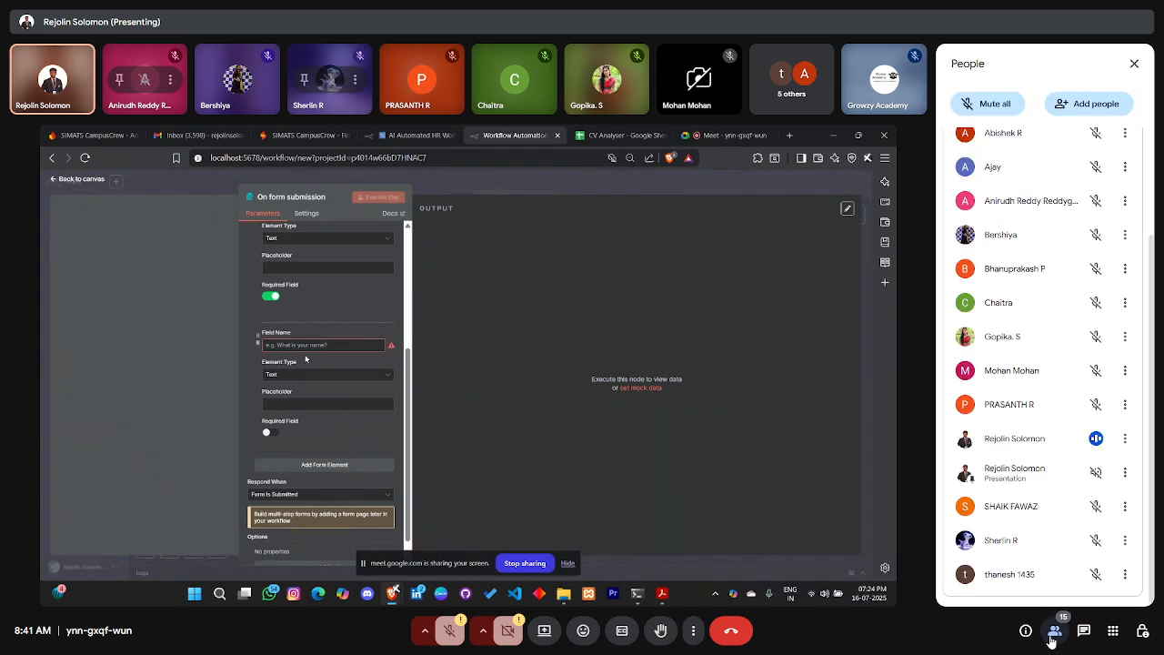
pyautogui.click(1136, 63)
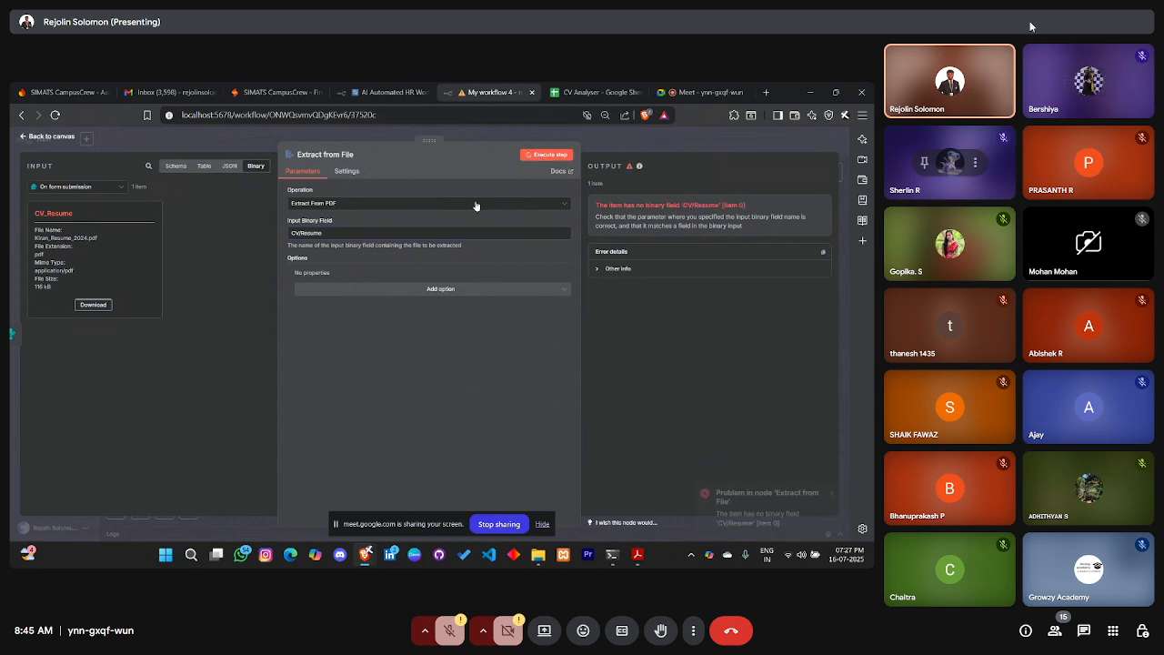
# Show the participant list and scroll it back to the top
pyautogui.click(1054, 631)
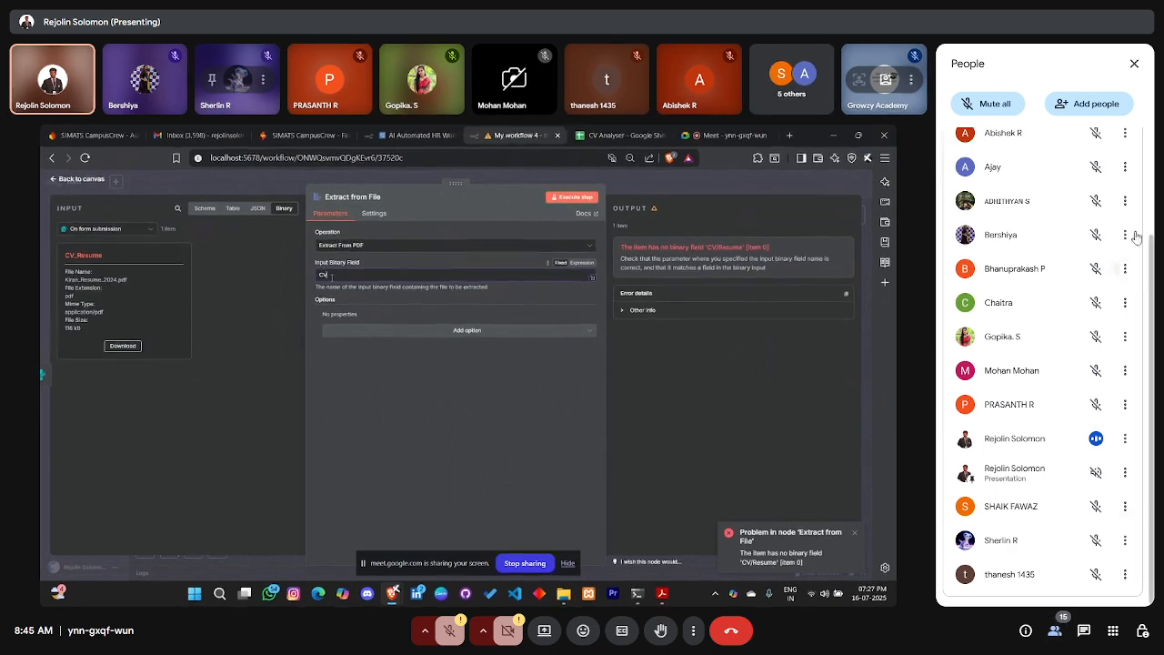
pyautogui.scroll(3, 1044, 241)
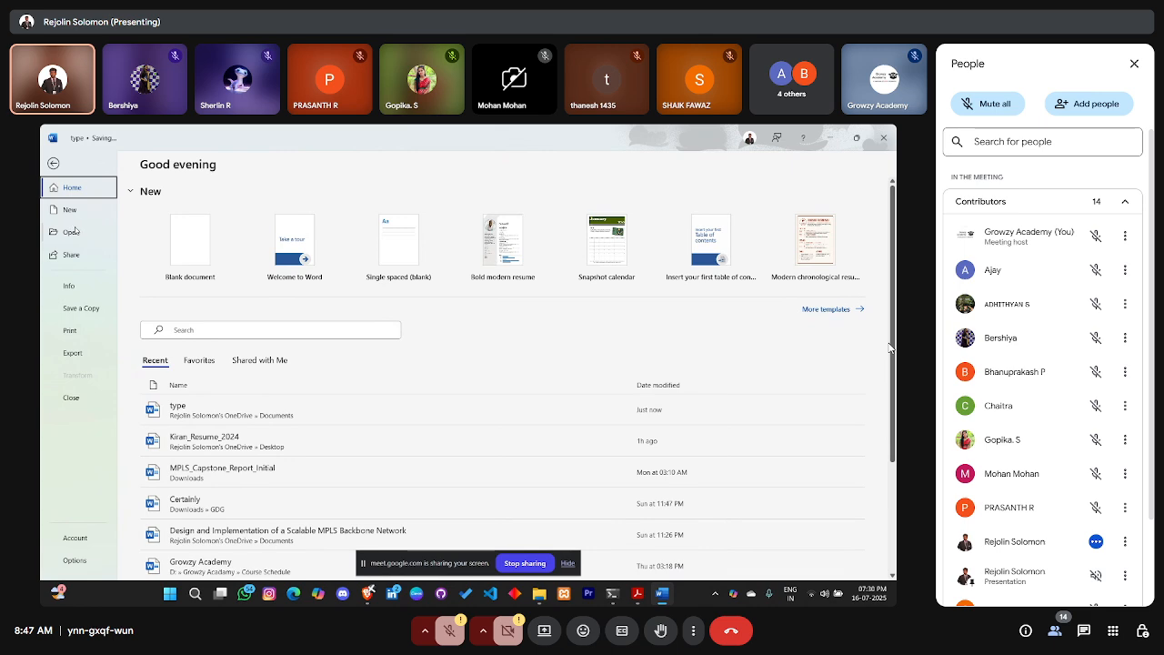
# Save a copy of the resume document to the Desktop and bring up WhatsApp
pyautogui.click(96, 308)
pyautogui.doubleClick(190, 367)
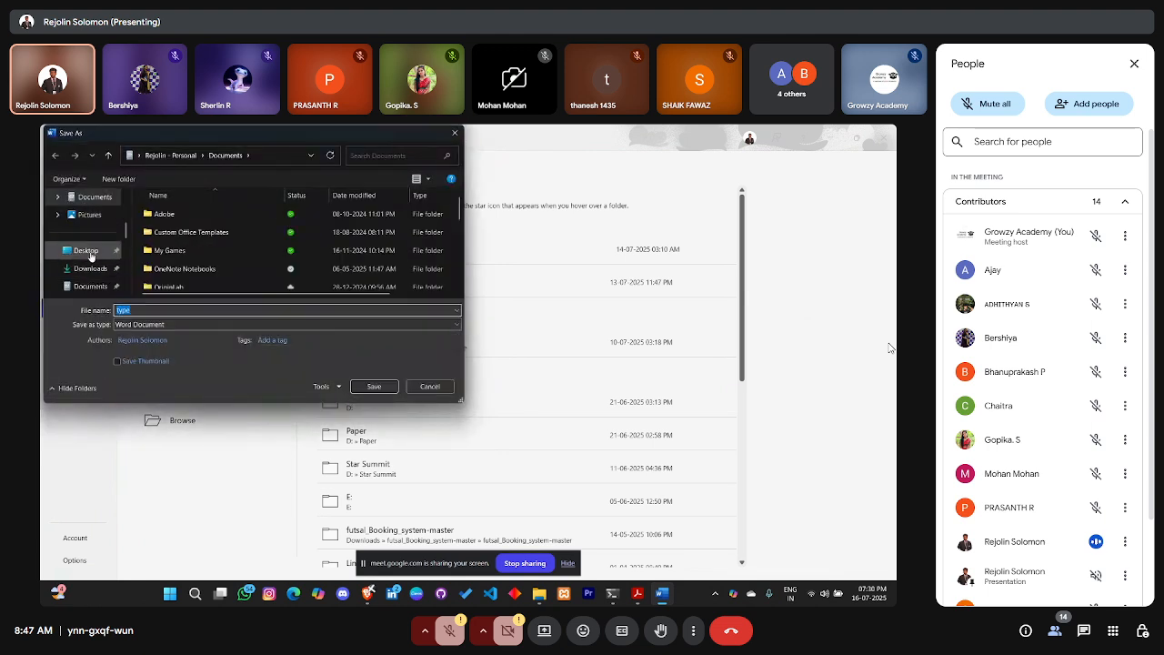
pyautogui.click(87, 250)
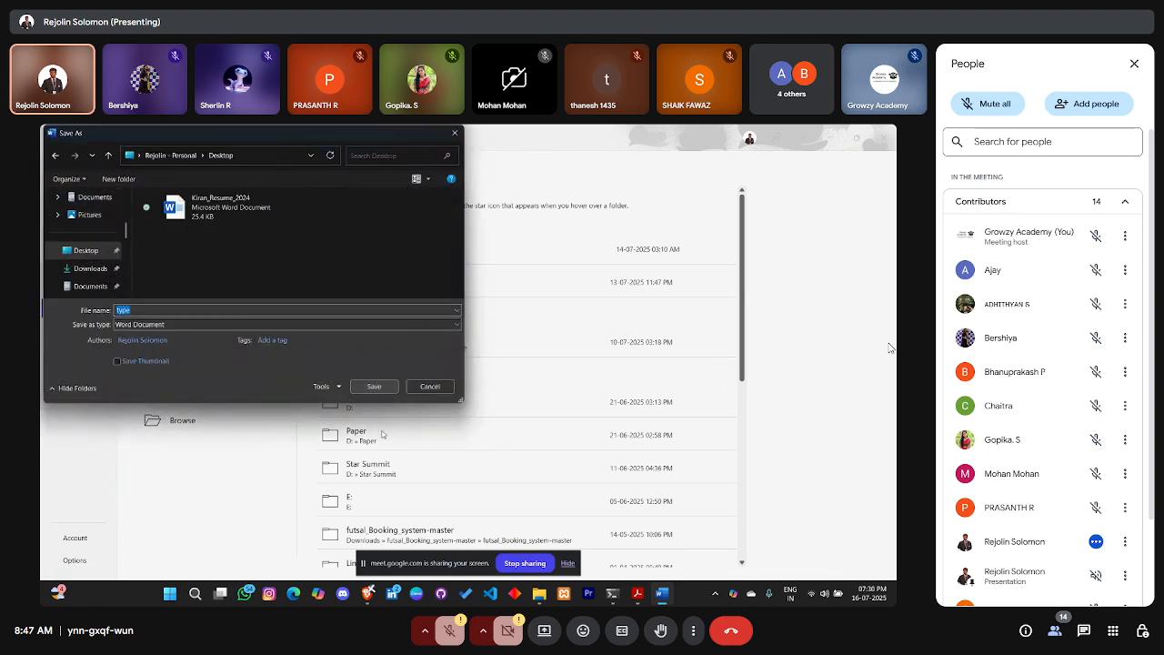
pyautogui.click(376, 387)
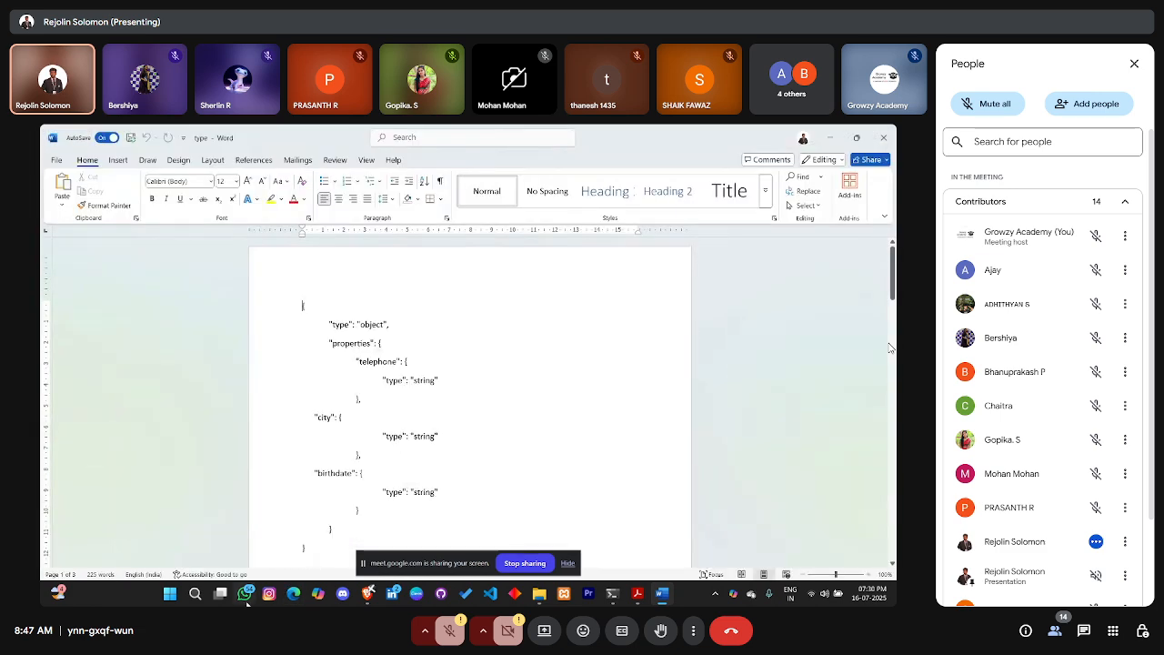
pyautogui.click(245, 594)
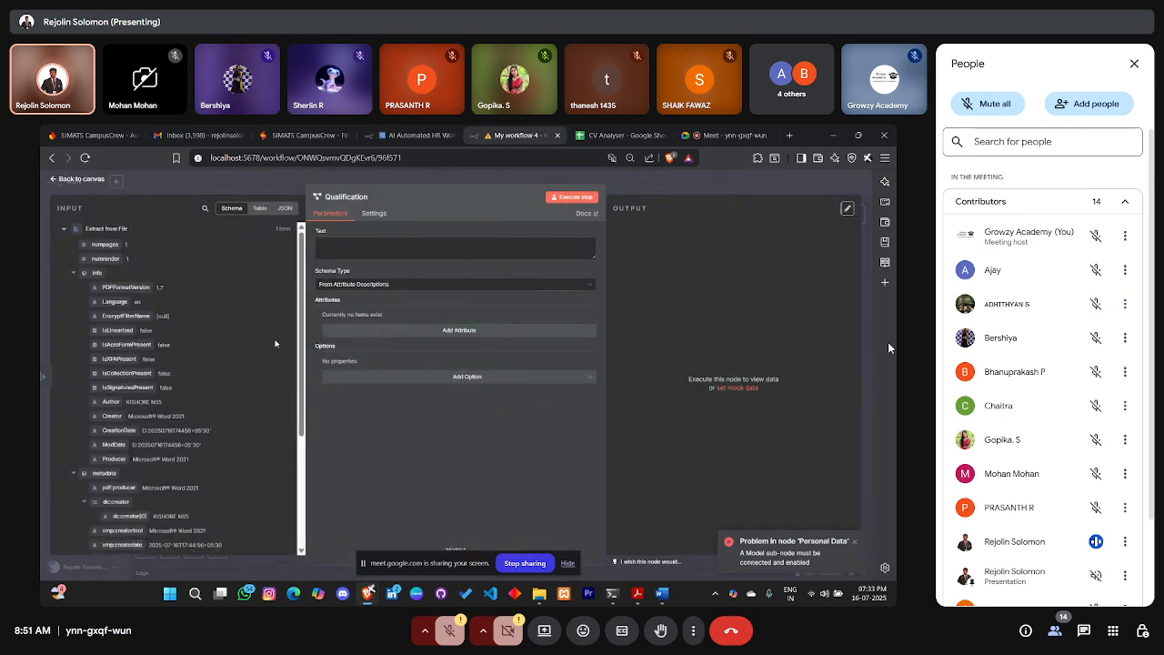
# Map the extracted resume text into the Text parameter, keeping From Attribute Descriptions as schema type
pyautogui.scroll(-5, 91, 438)
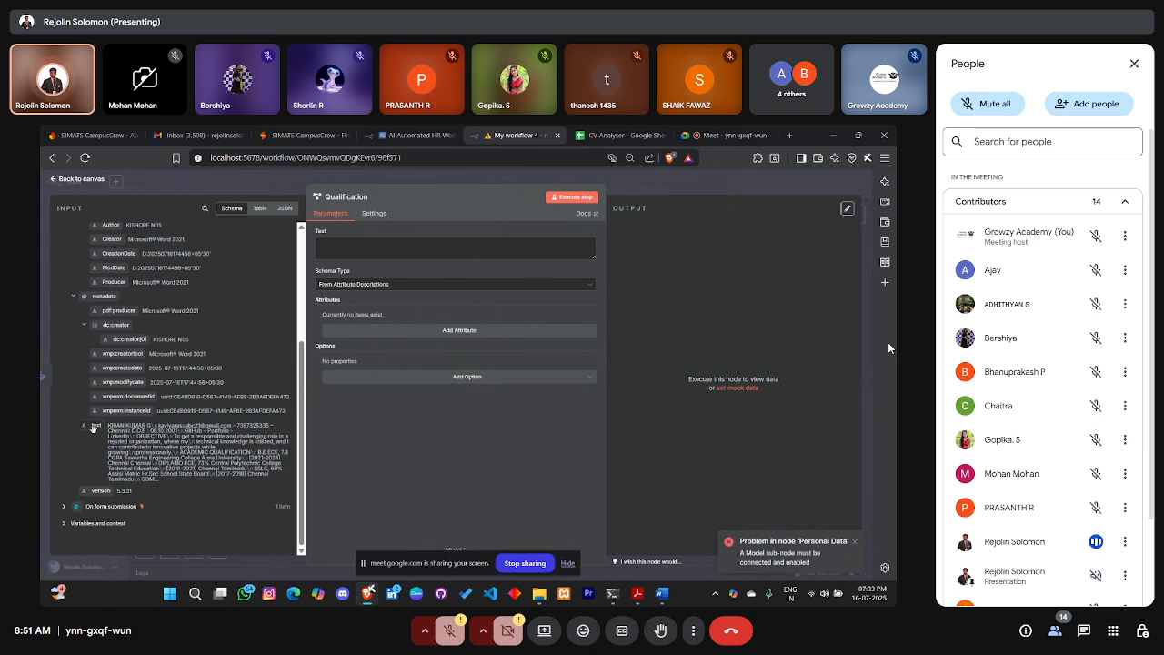
pyautogui.moveTo(92, 425); pyautogui.dragTo(327, 244)
pyautogui.click(396, 462)
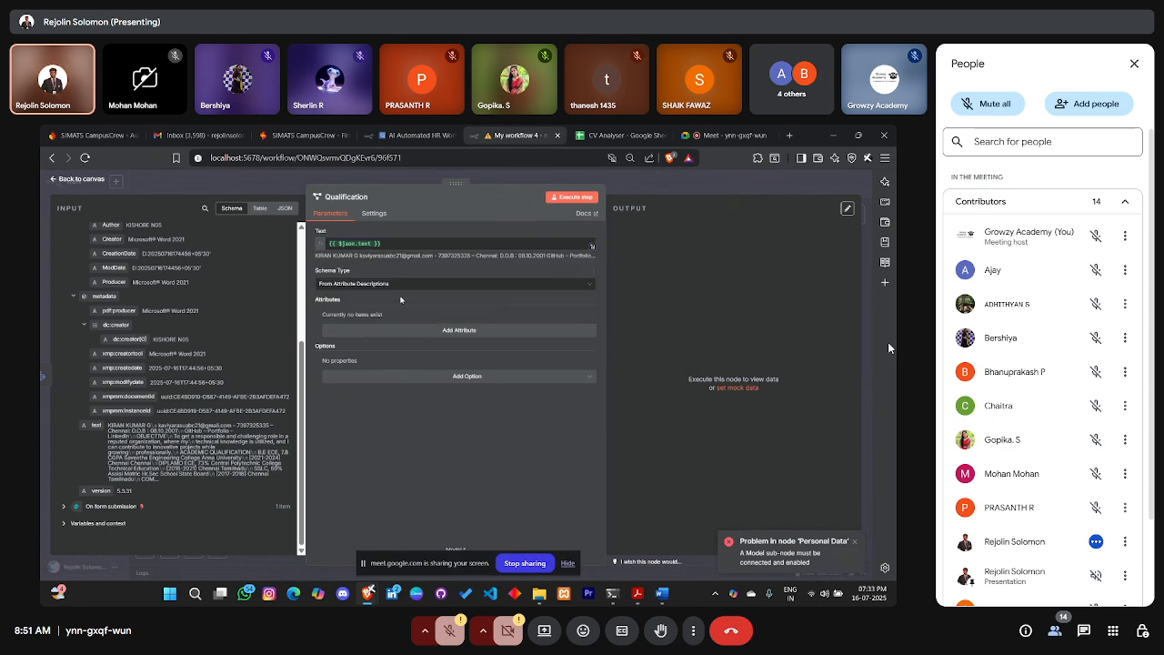
pyautogui.click(369, 289)
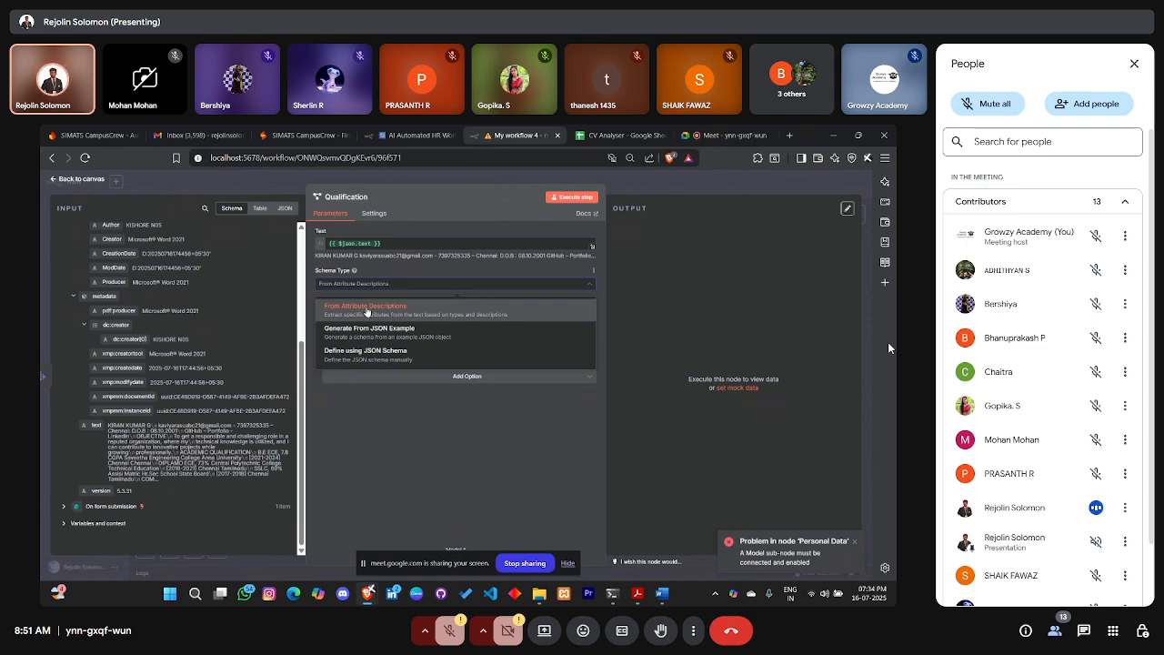
pyautogui.click(367, 309)
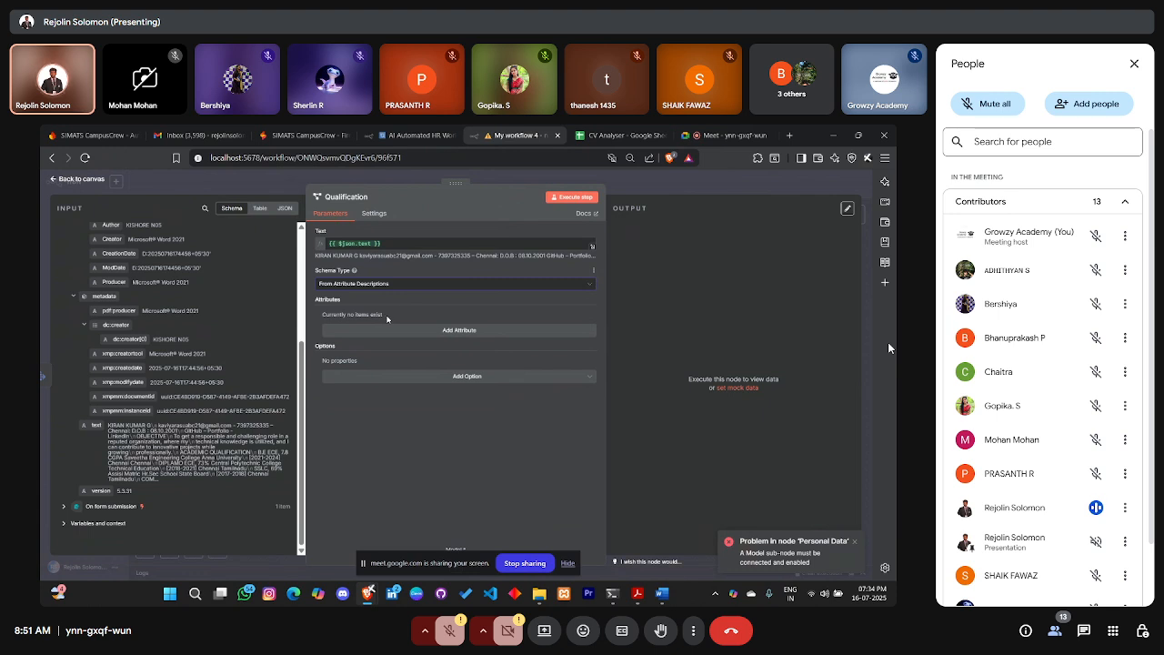
# Add an attribute named Educational Qualifications of type String
pyautogui.click(426, 330)
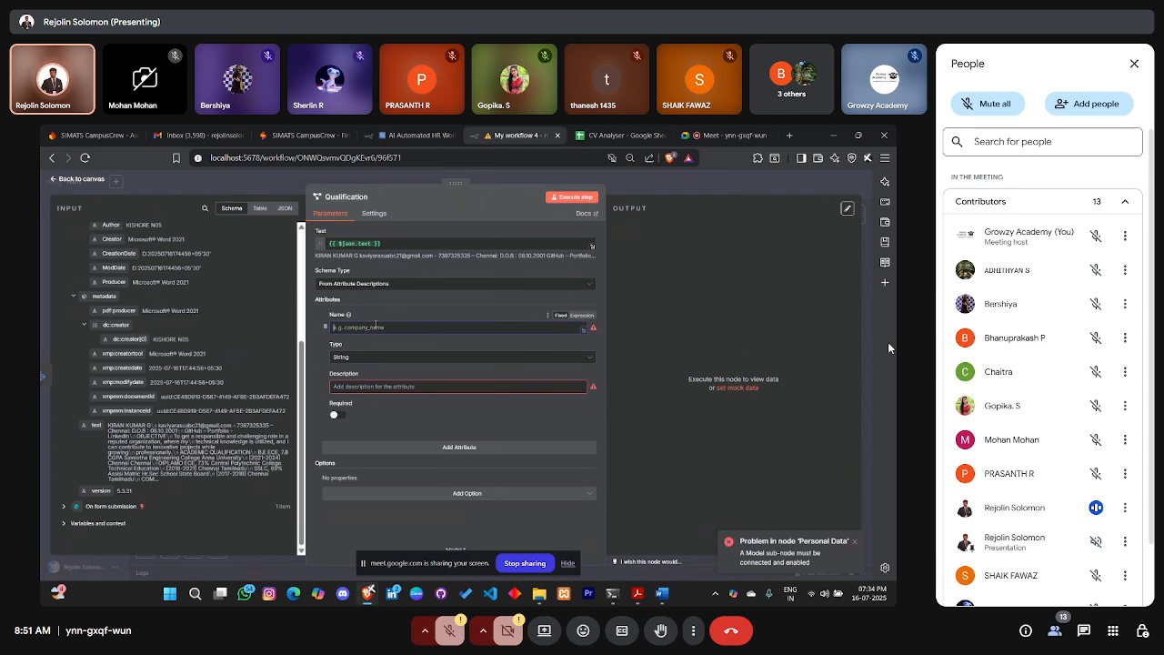
pyautogui.write('Educational Qualifi')
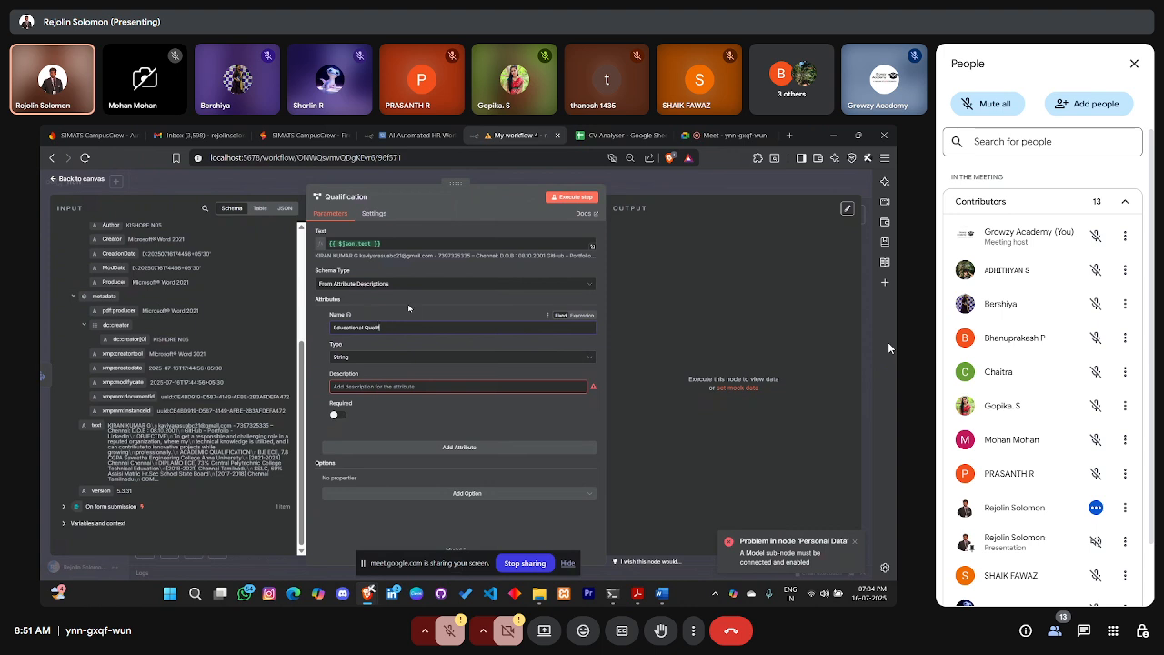
pyautogui.write('s')
pyautogui.click(400, 356)
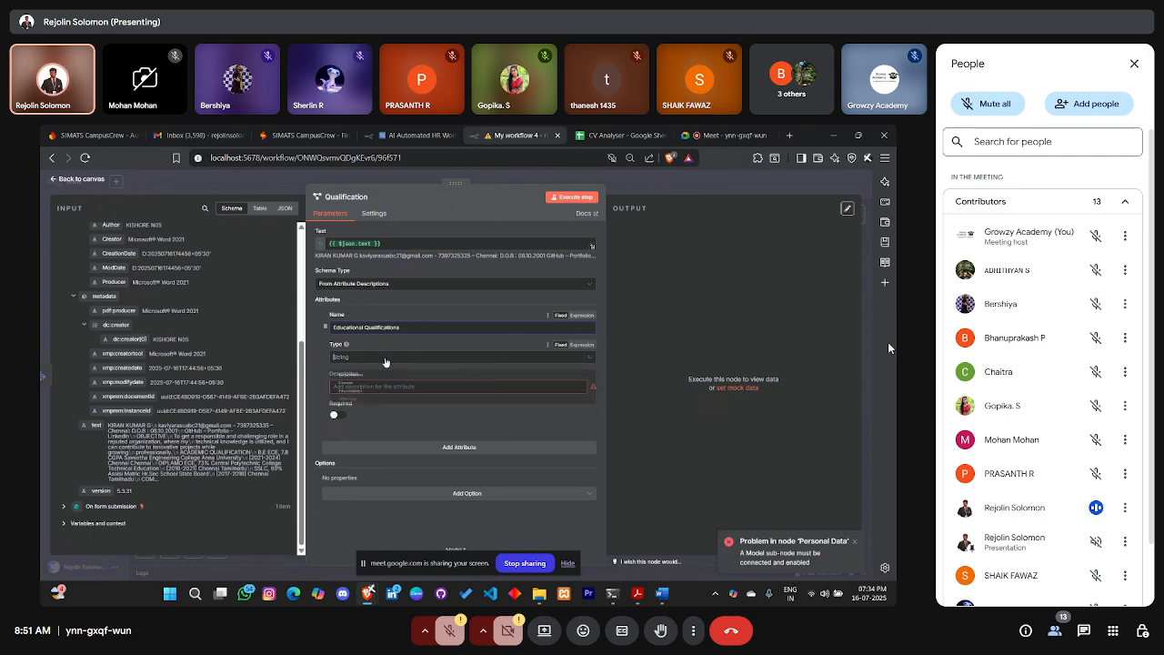
pyautogui.click(389, 427)
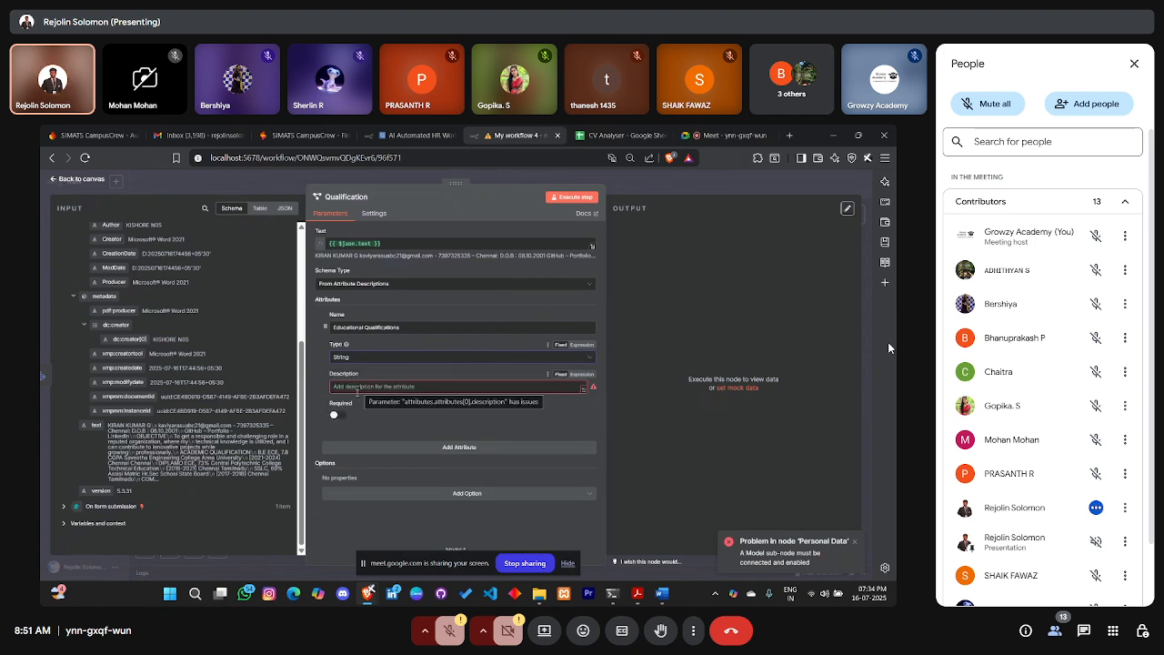
pyautogui.click(380, 386)
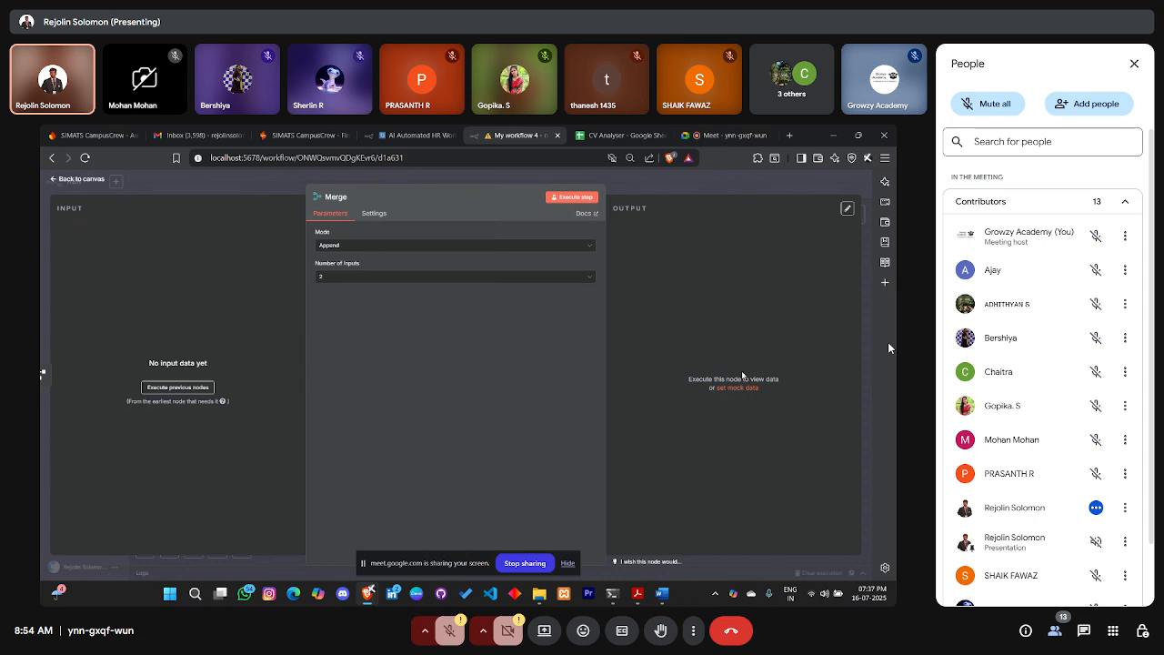
# Set the Merge node's mode to Combine
pyautogui.click(411, 245)
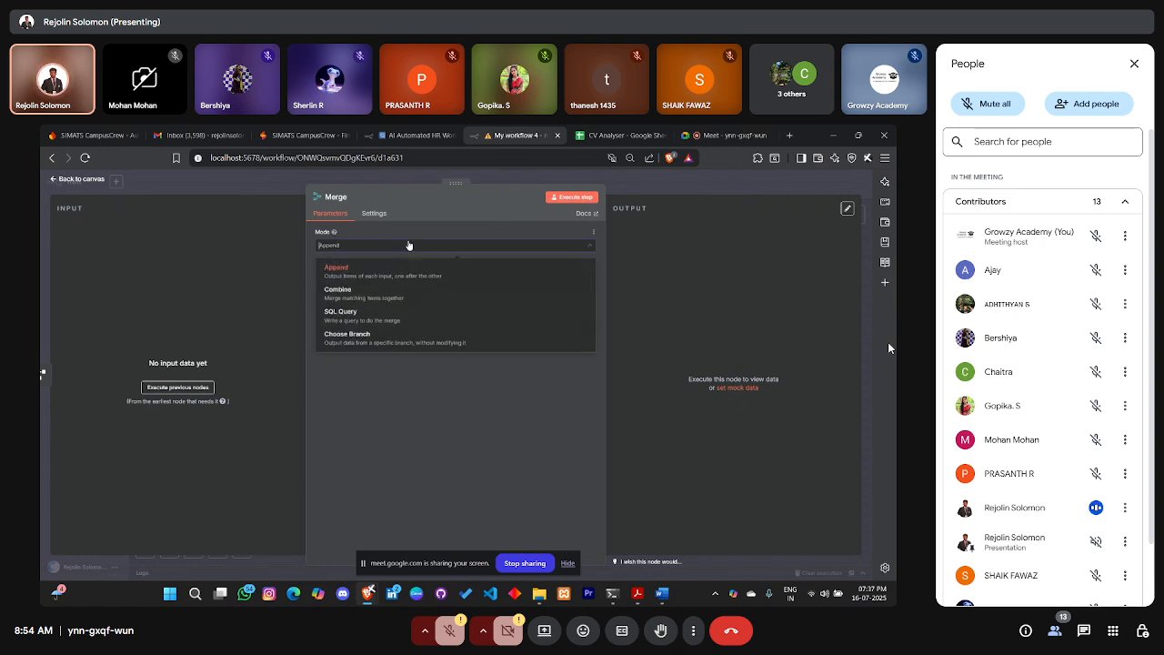
pyautogui.click(433, 291)
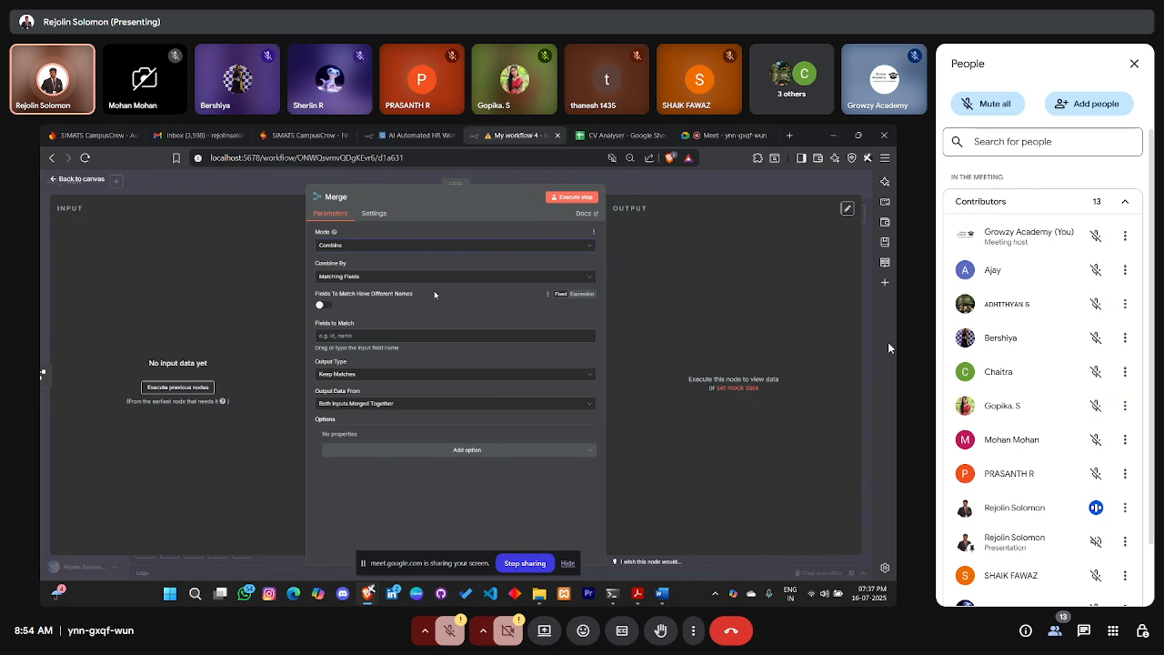
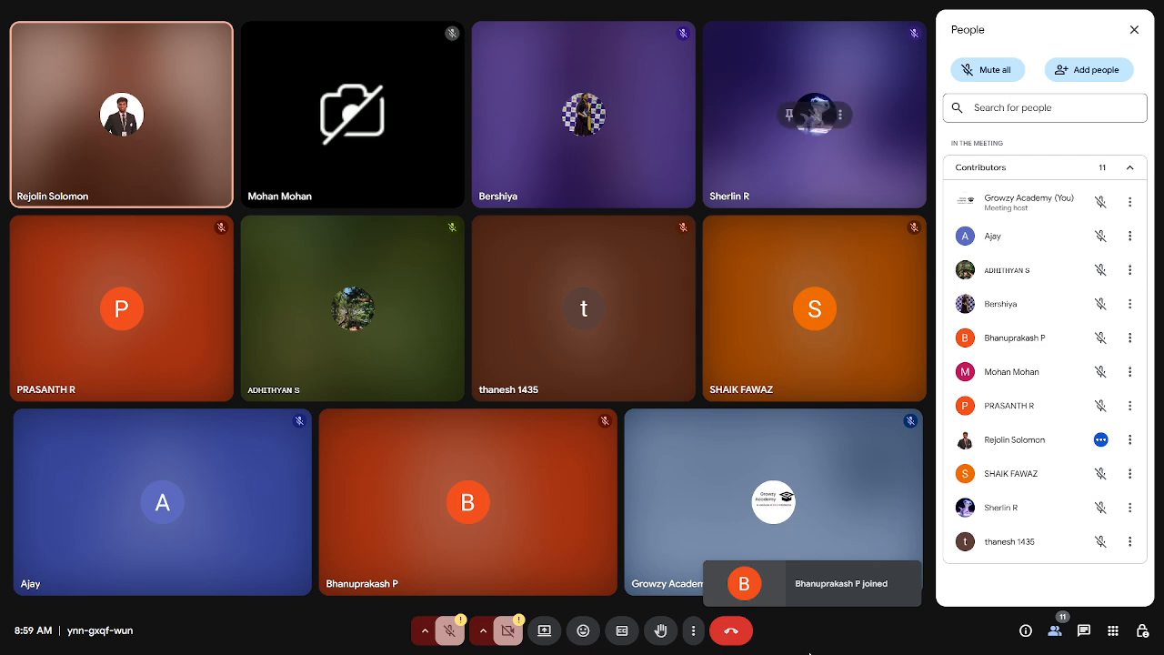
# Switch the Meet side panel from the participant list to the in-call chat messages
pyautogui.click(1088, 633)
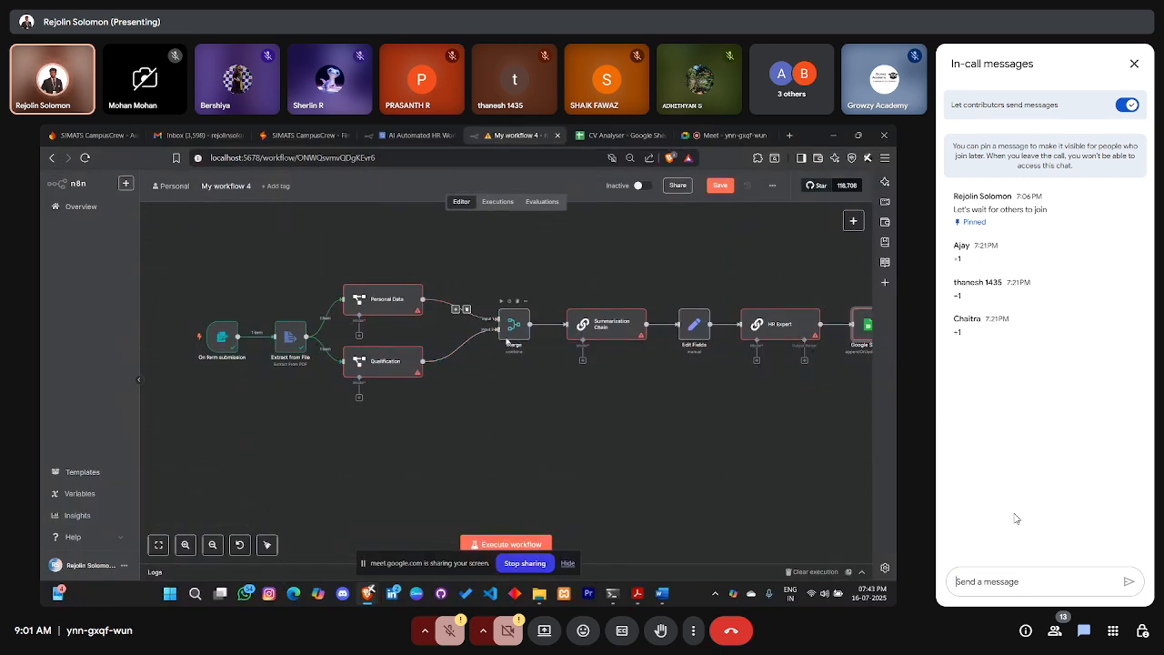
# Search the node list for GEMINI and add the Google Gemini Chat Model node
pyautogui.hscroll(2, 563, 405)
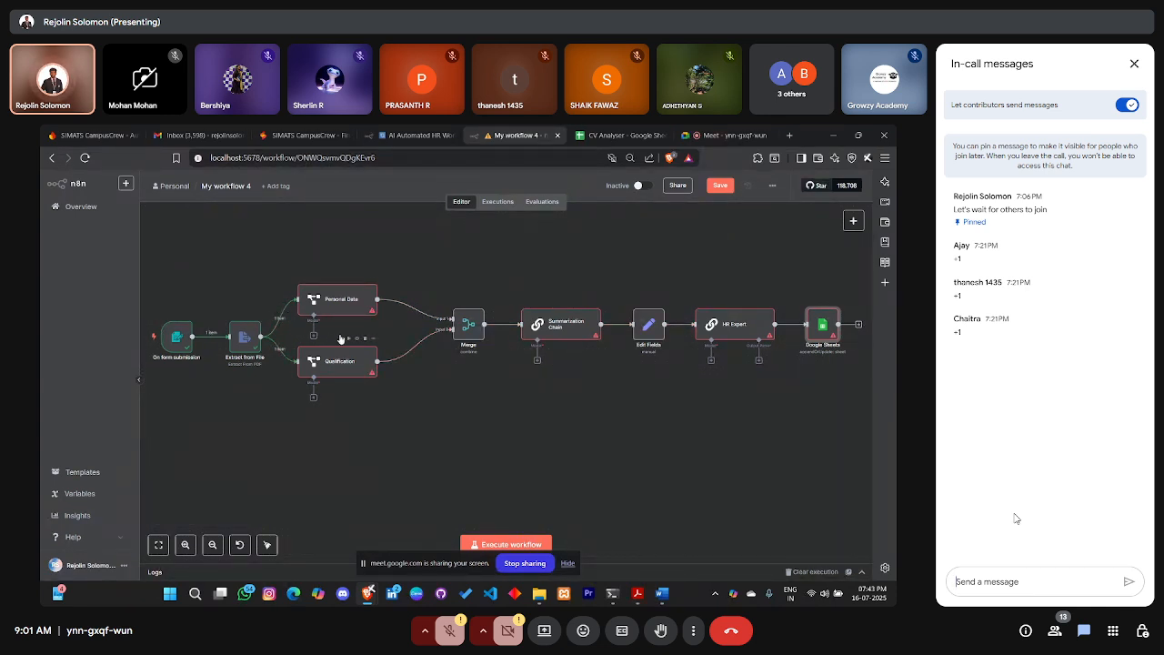
pyautogui.scroll(2, 625, 351)
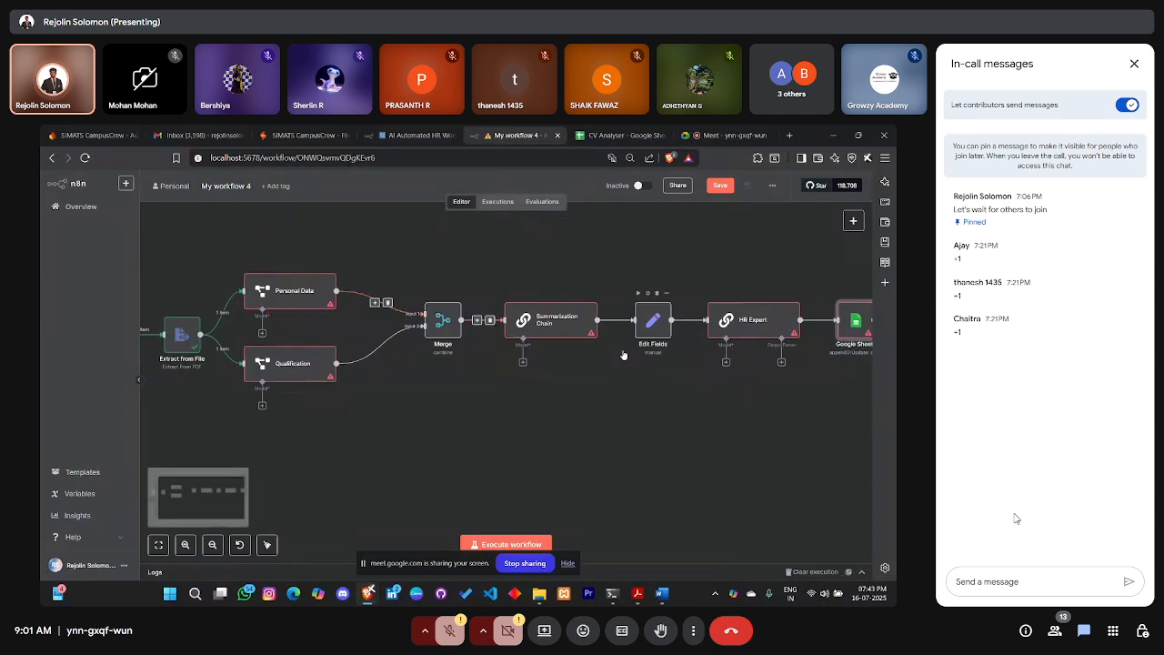
pyautogui.hscroll(1, 561, 342)
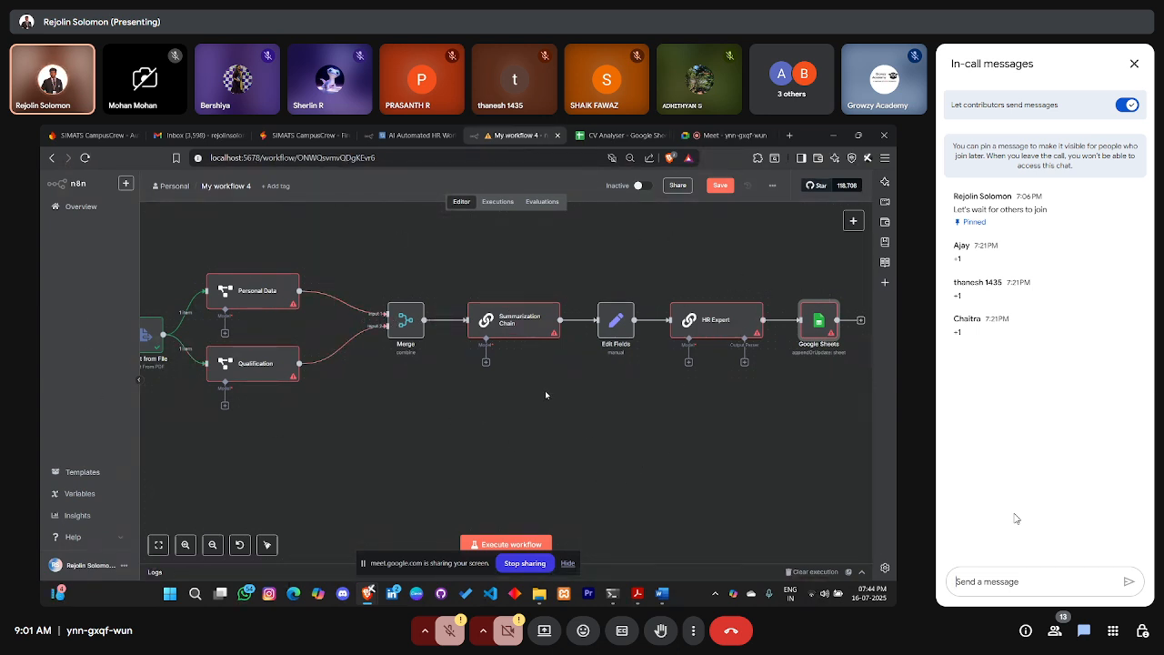
pyautogui.scroll(-2, 546, 395)
pyautogui.click(851, 221)
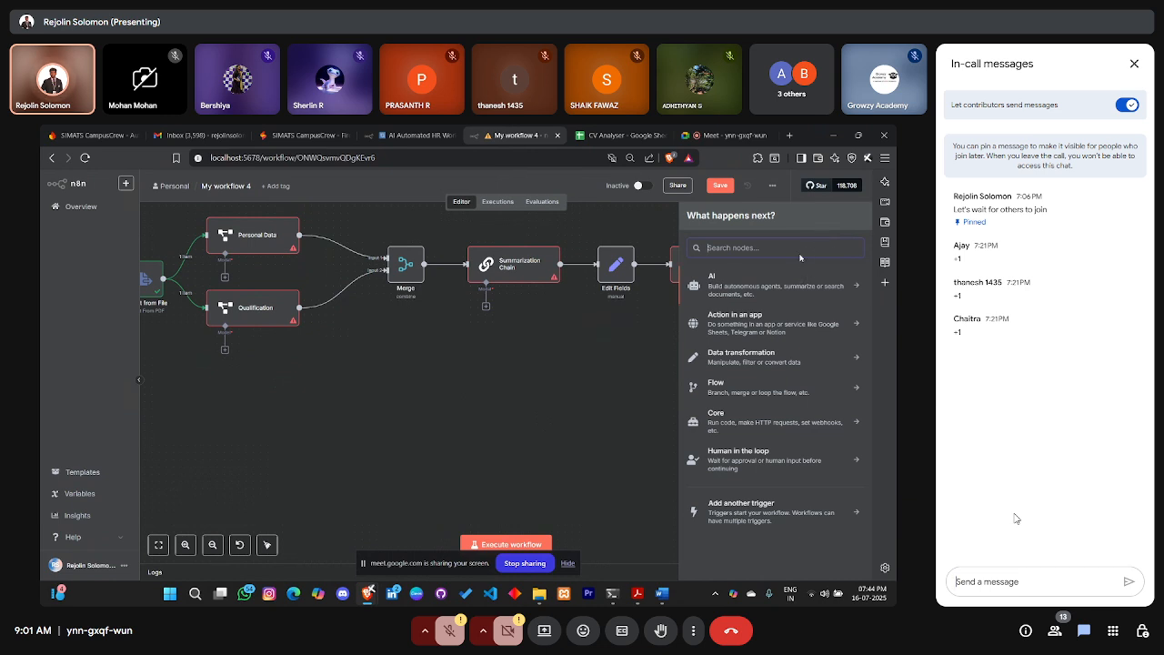
pyautogui.write('GEM')
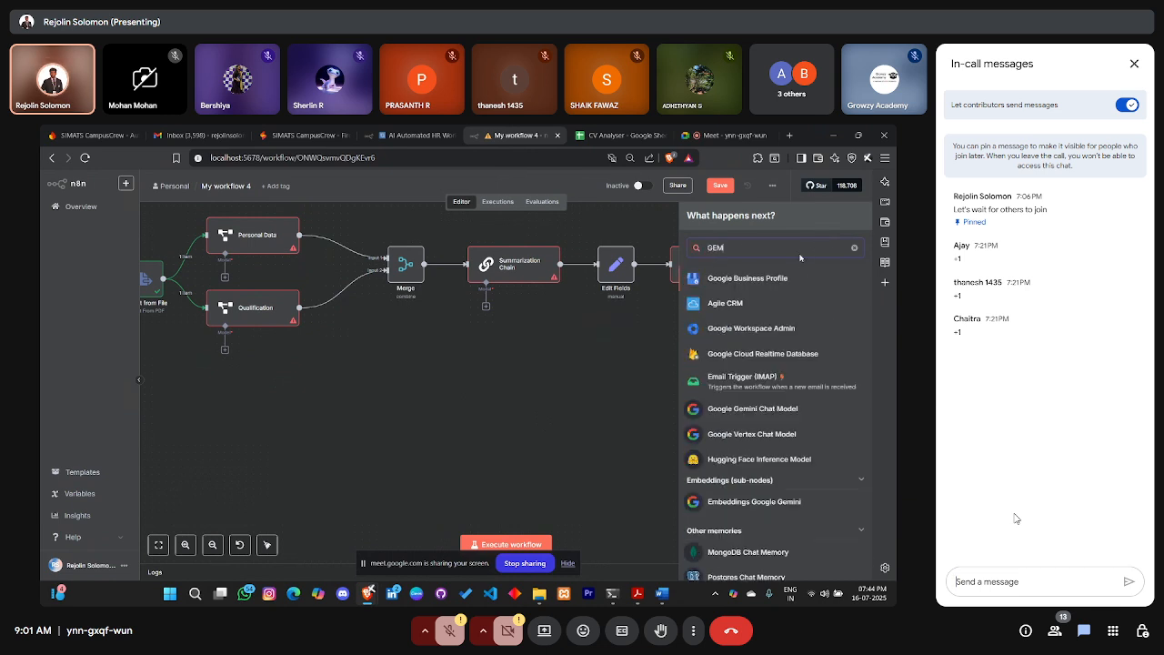
pyautogui.write('INI')
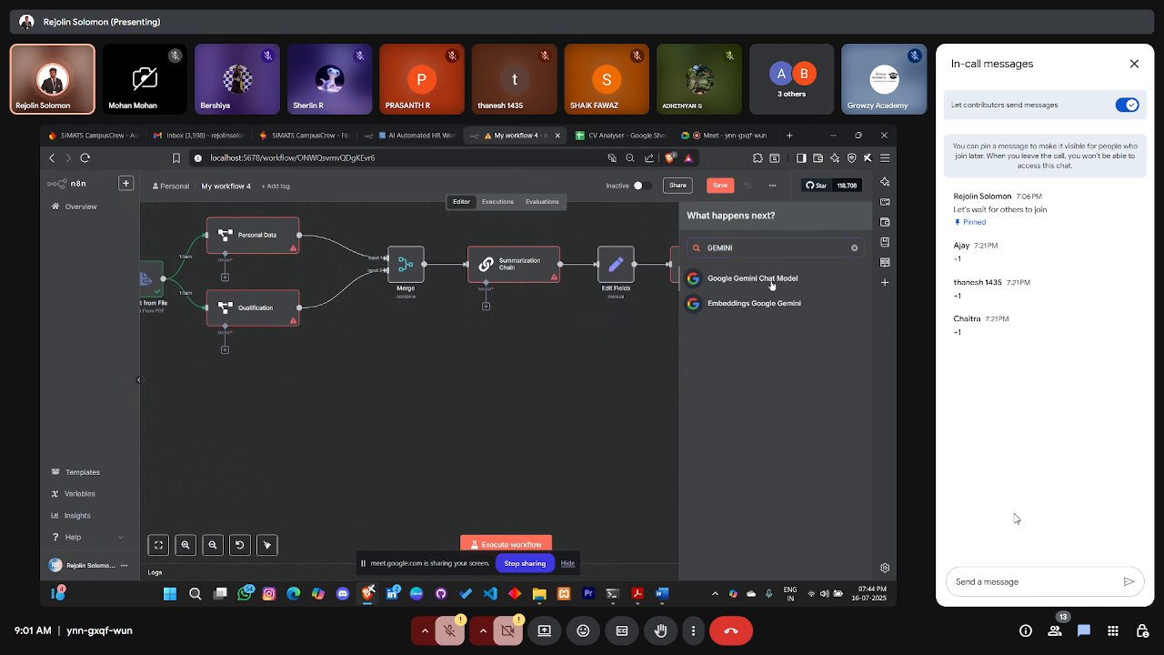
pyautogui.click(771, 278)
# Give the Gemini Chat Model the Google Gemini(PaLM) Api credential and the models/gemini-1.5-flash model
pyautogui.click(356, 248)
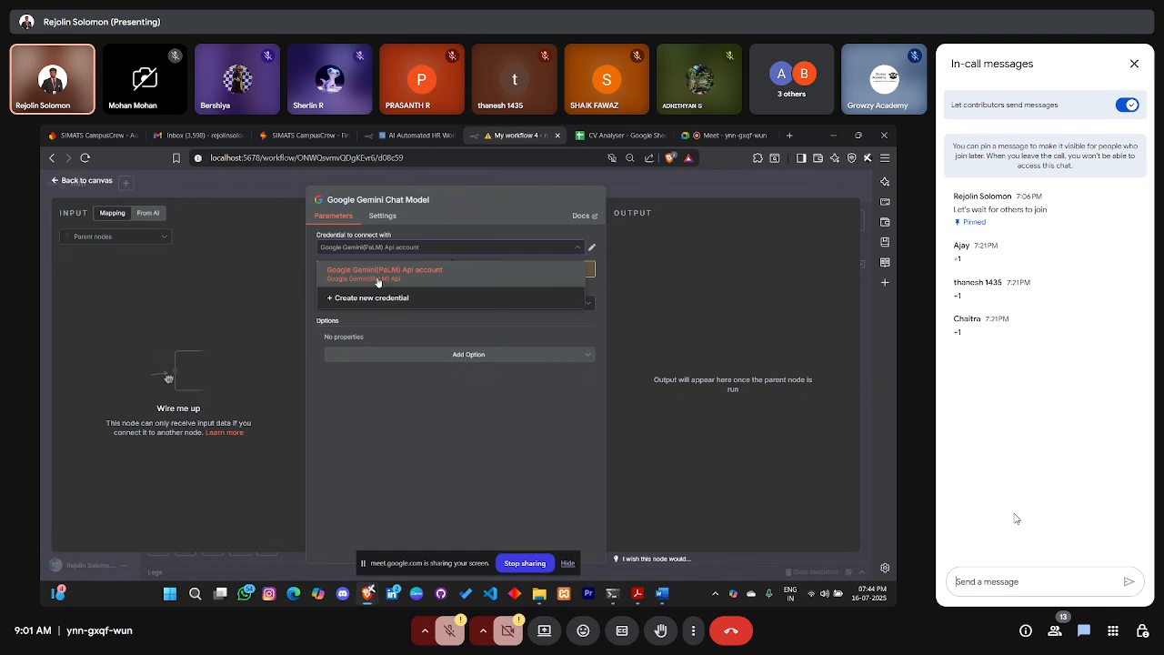
pyautogui.click(378, 272)
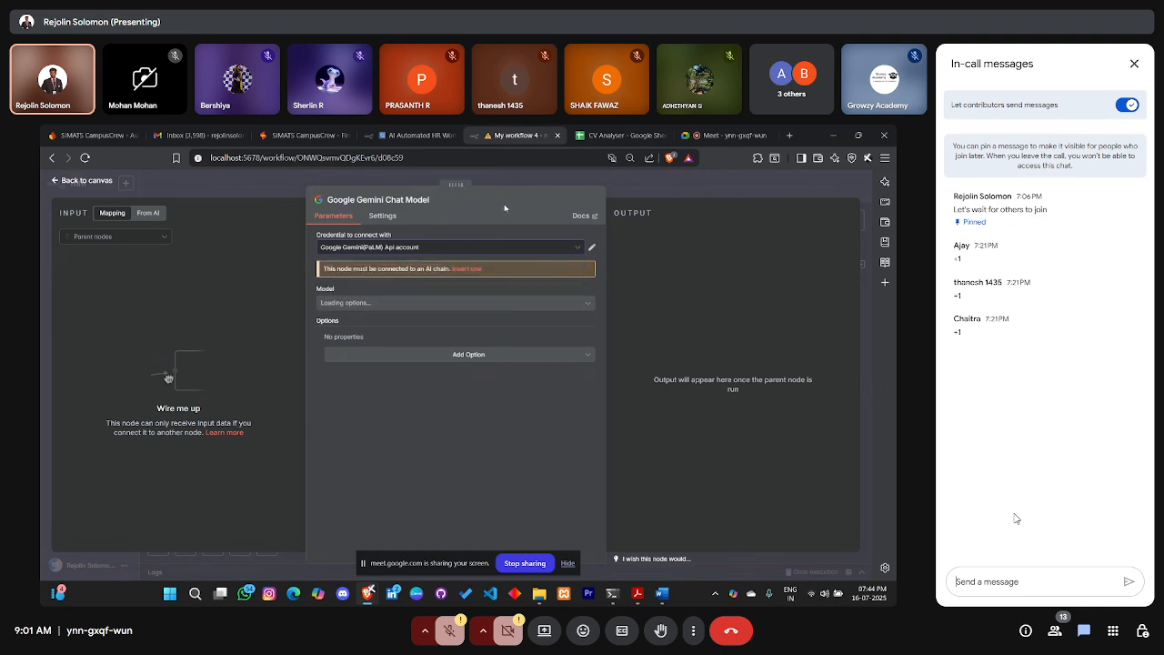
pyautogui.click(386, 302)
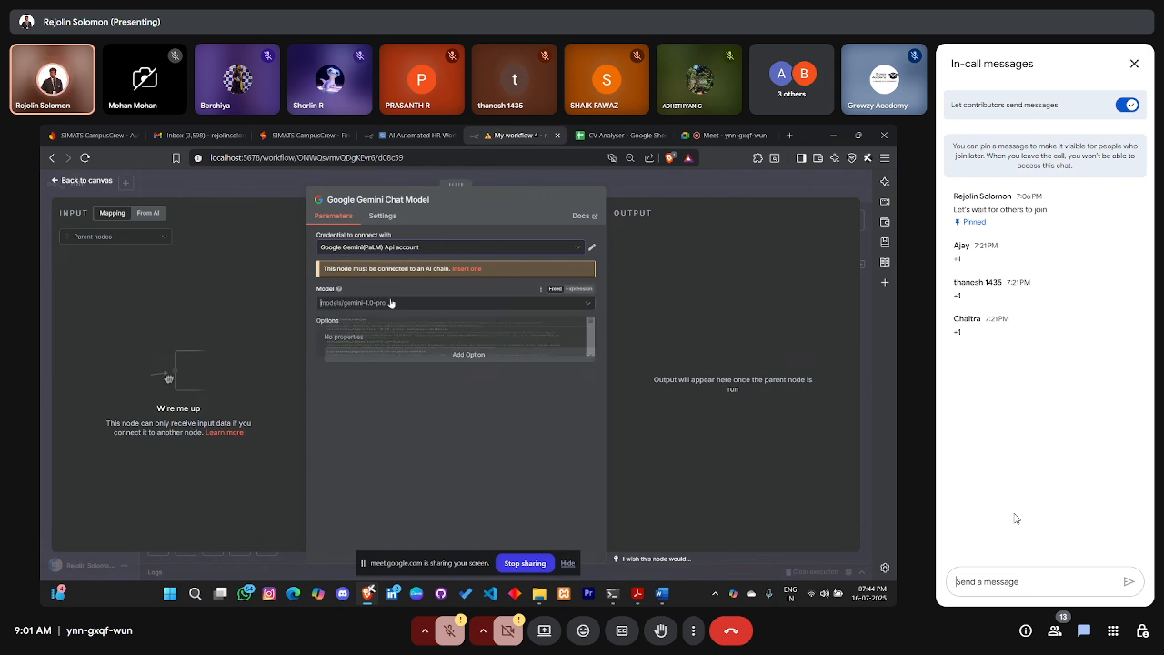
pyautogui.scroll(-3, 382, 360)
pyautogui.scroll(1, 383, 360)
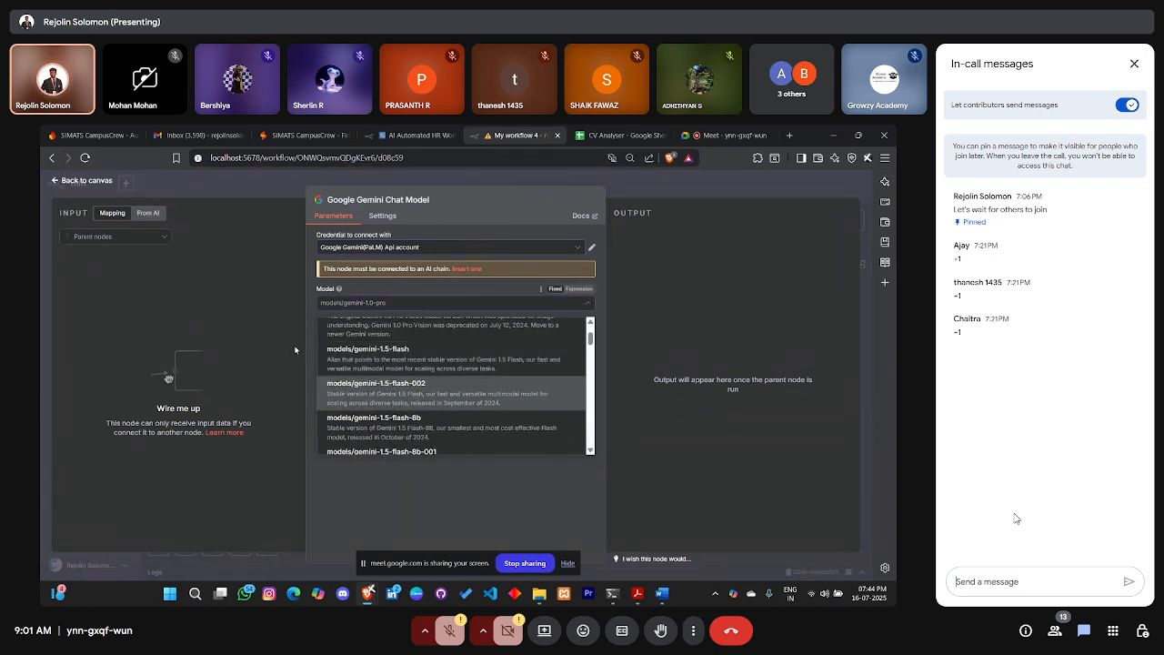
pyautogui.scroll(1, 392, 367)
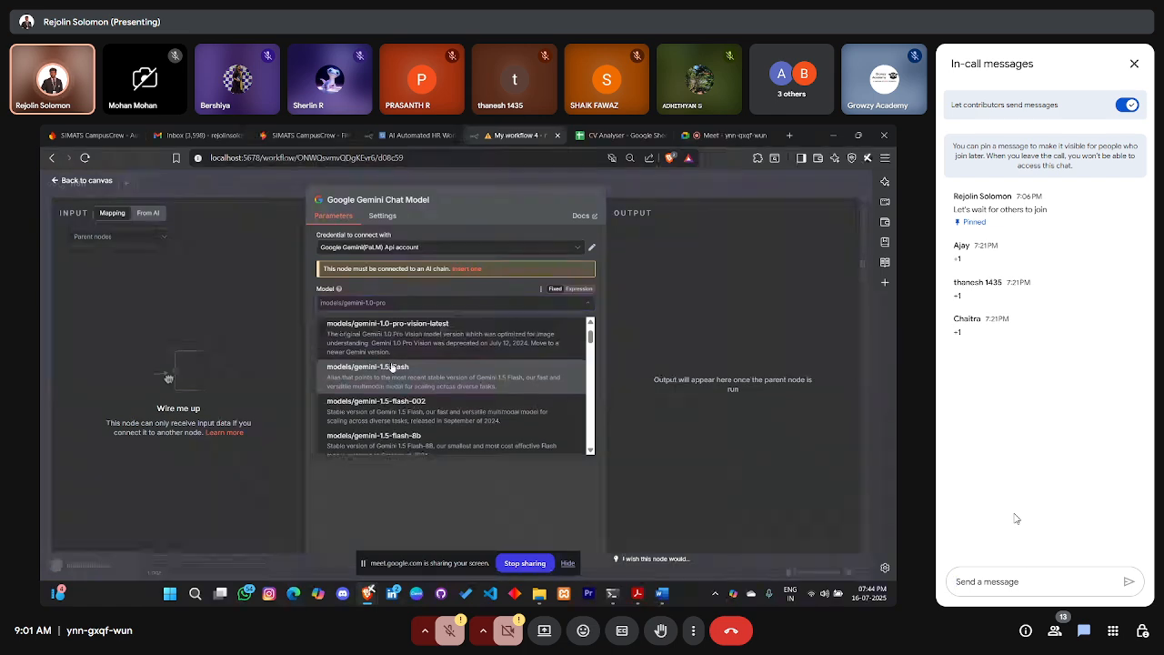
pyautogui.scroll(-2, 392, 367)
pyautogui.scroll(1, 389, 355)
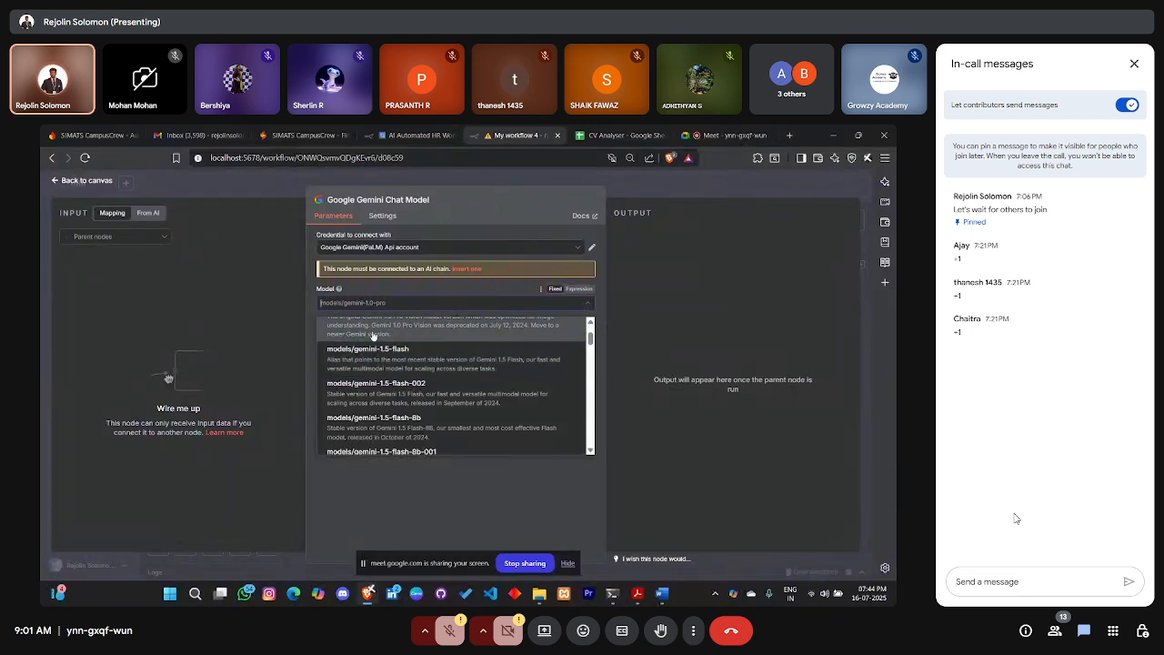
pyautogui.click(404, 363)
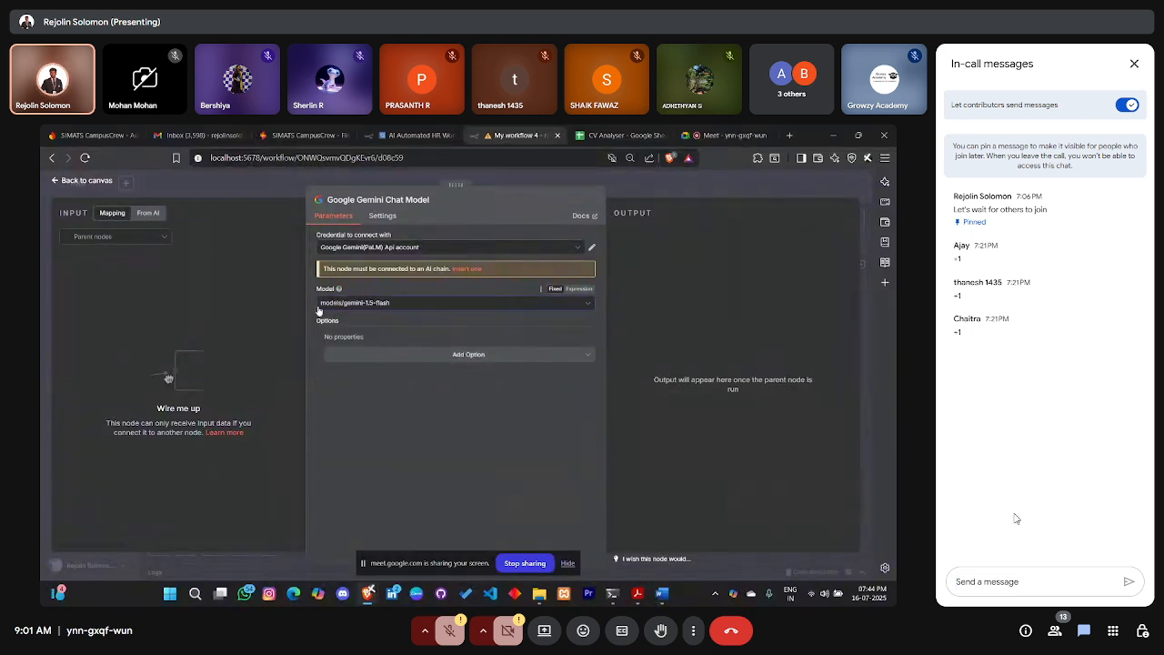
pyautogui.click(85, 181)
# Place the Gemini node below the chain and connect Personal Data, Qualification, Summarization Chain and HR Expert to it
pyautogui.moveTo(803, 344); pyautogui.dragTo(505, 449)
pyautogui.moveTo(228, 280); pyautogui.dragTo(502, 451)
pyautogui.moveTo(224, 334); pyautogui.dragTo(503, 446)
pyautogui.moveTo(487, 308); pyautogui.dragTo(510, 433)
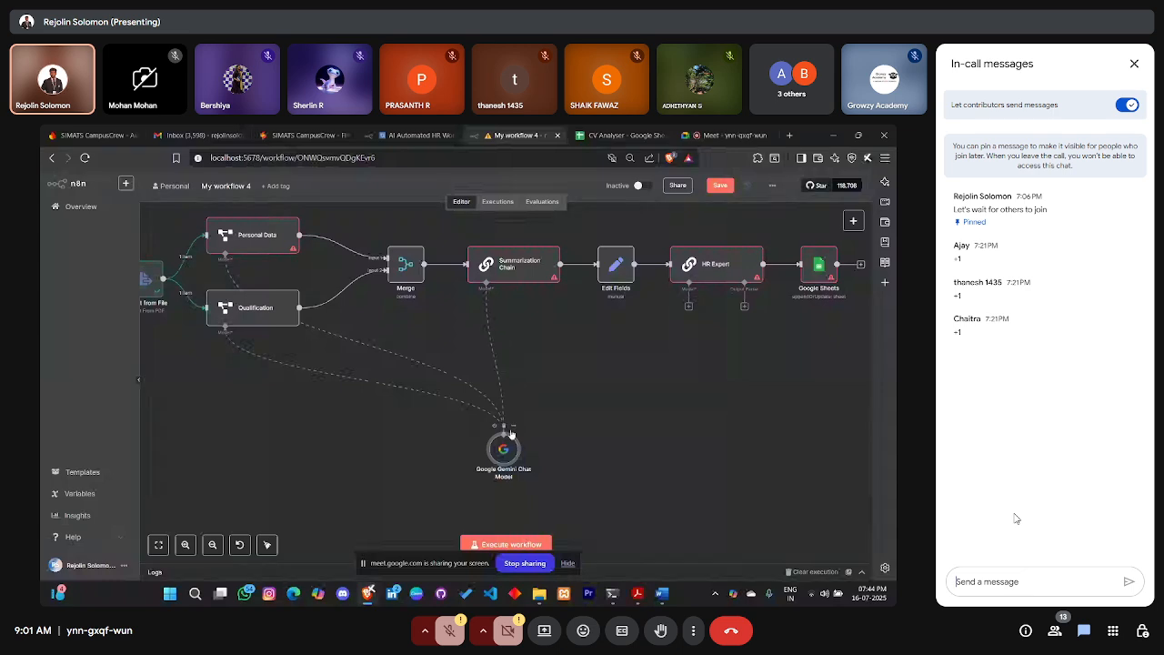
pyautogui.moveTo(585, 416); pyautogui.dragTo(503, 444)
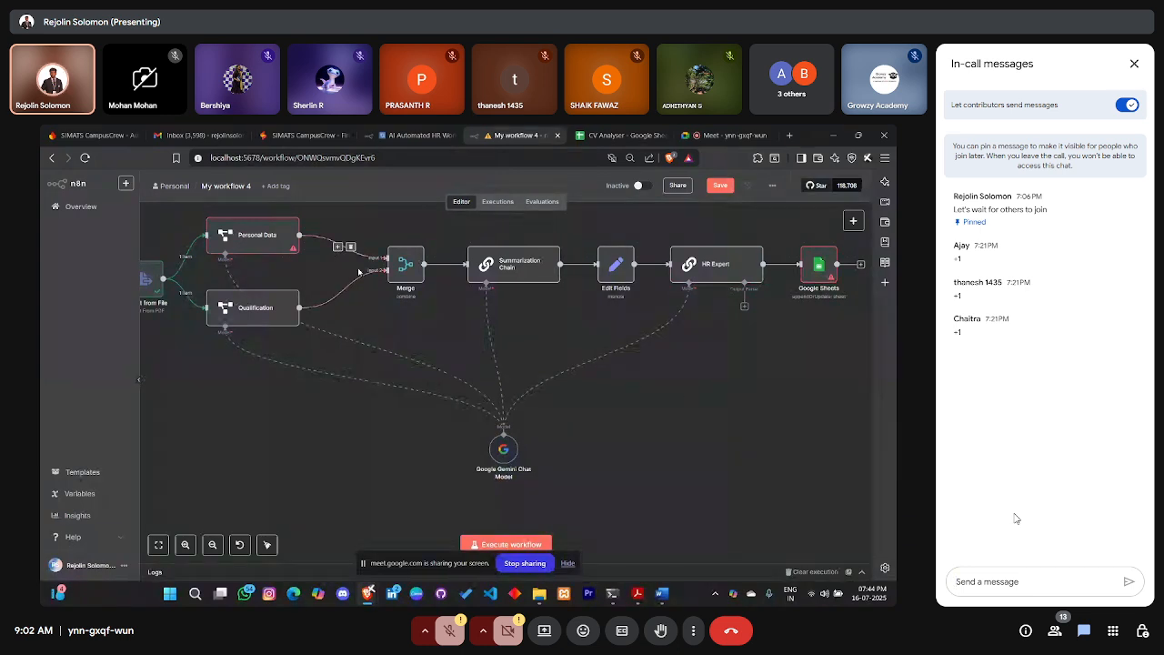
# Check the Qualification node, then reopen the Google Gemini Chat Model settings
pyautogui.doubleClick(261, 296)
pyautogui.press('Escape')
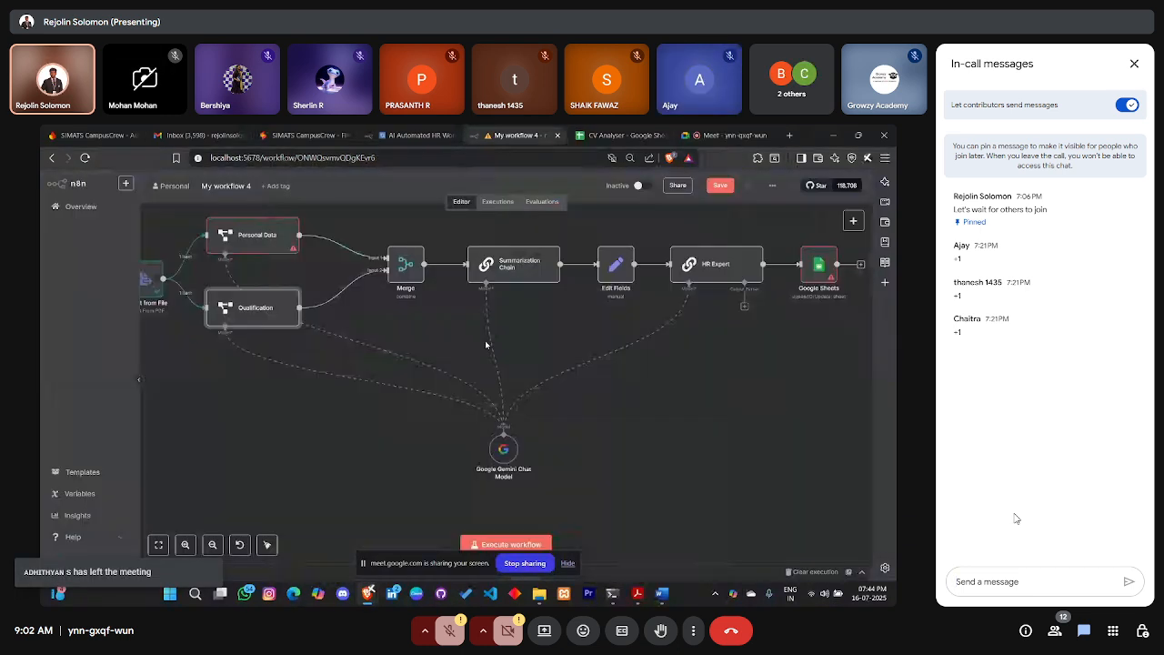
pyautogui.doubleClick(502, 449)
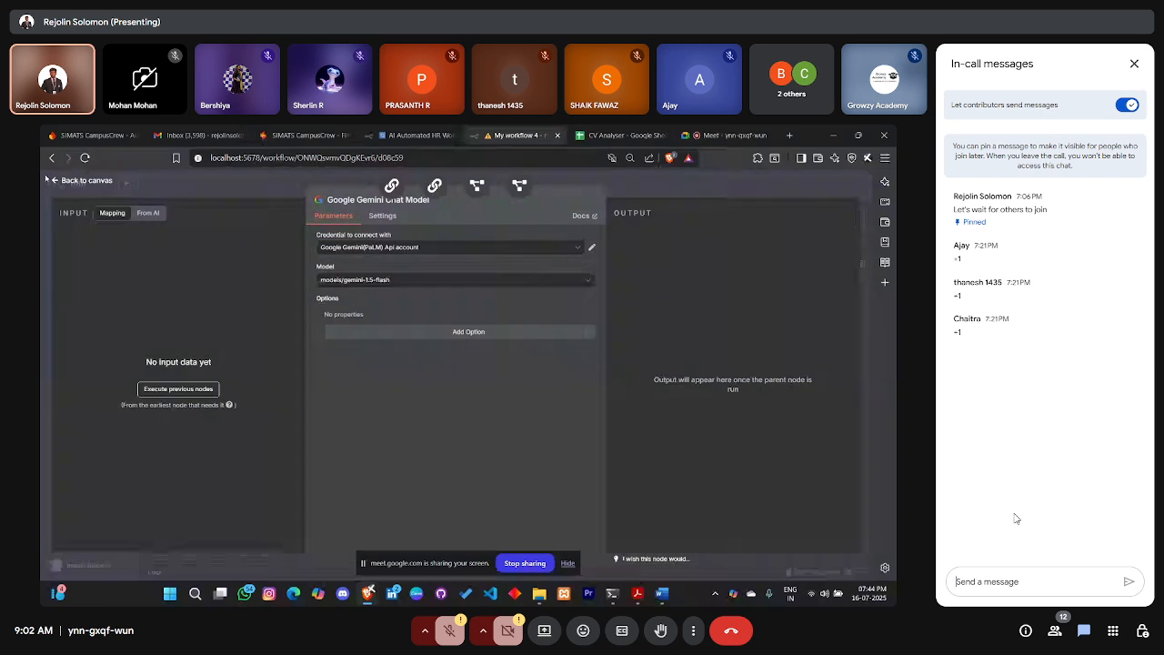
# Test-run the Personal Data, Qualification and Merge nodes so each completes successfully
pyautogui.click(67, 181)
pyautogui.scroll(2, 330, 297)
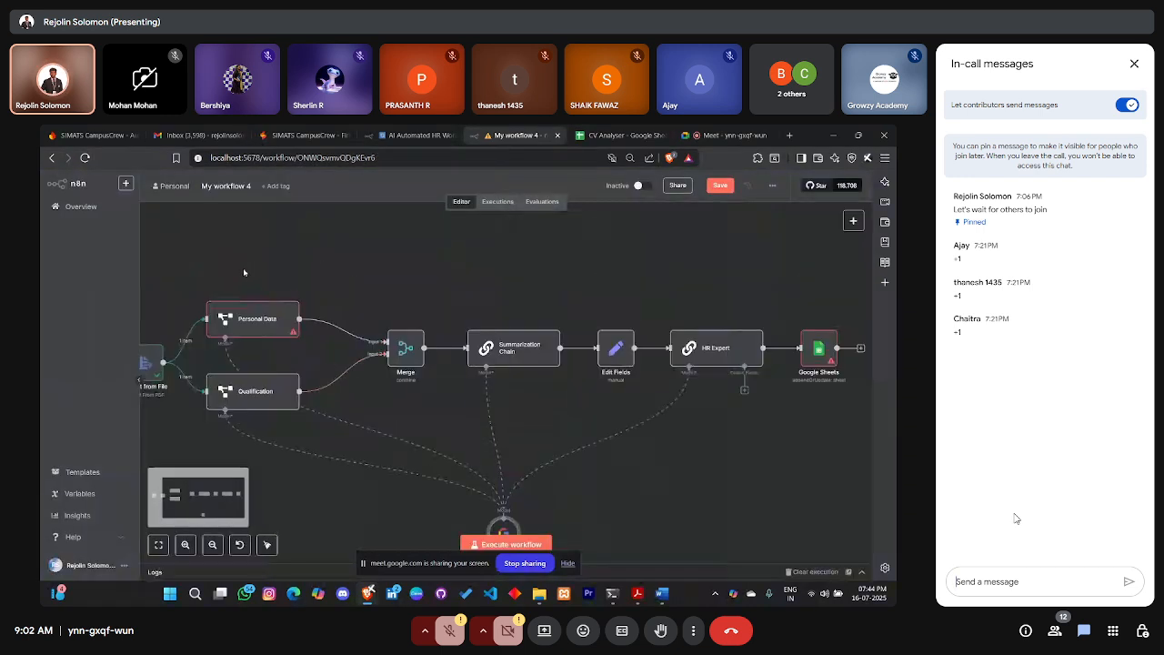
pyautogui.click(266, 292)
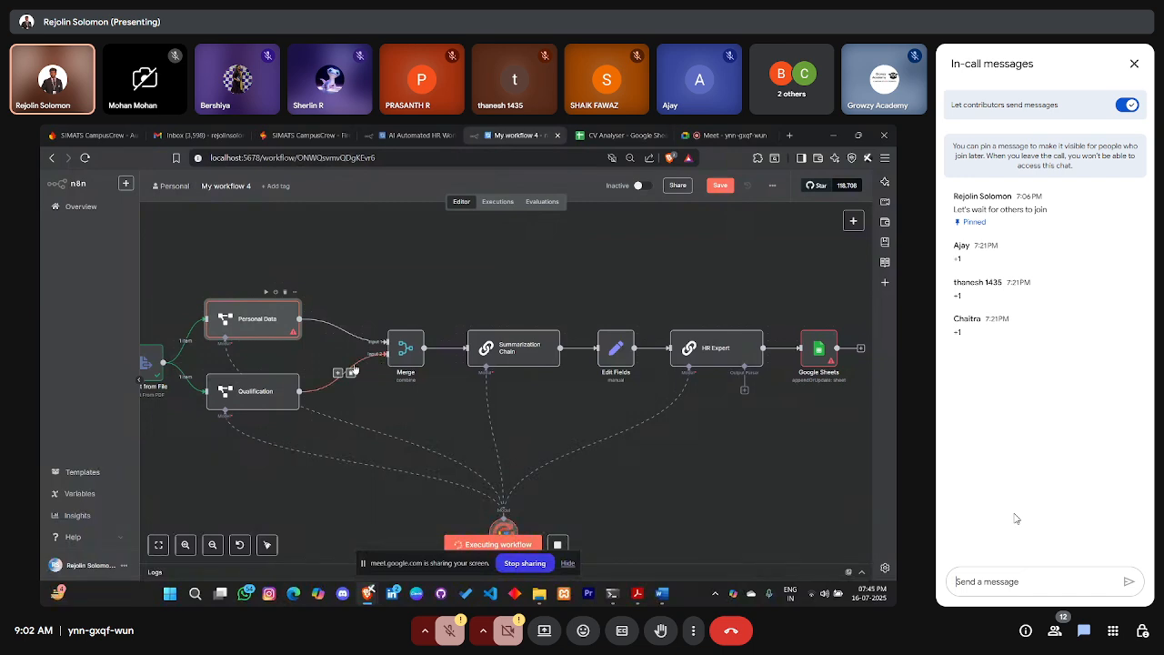
pyautogui.scroll(-2, 356, 367)
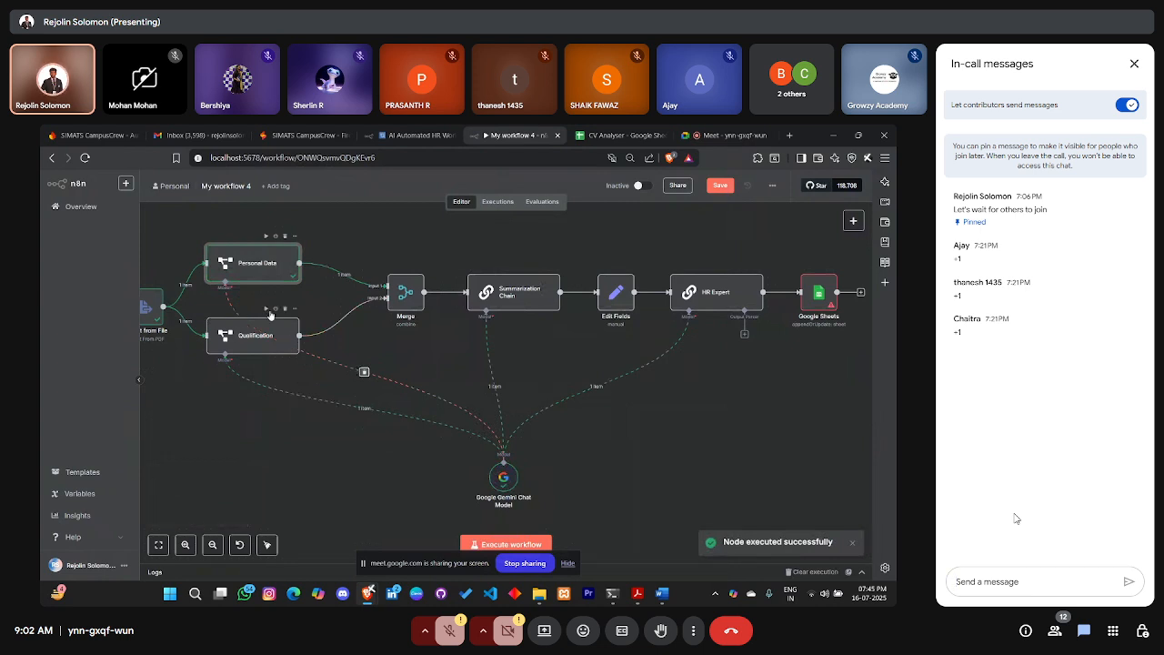
pyautogui.moveTo(265, 325); pyautogui.dragTo(250, 342)
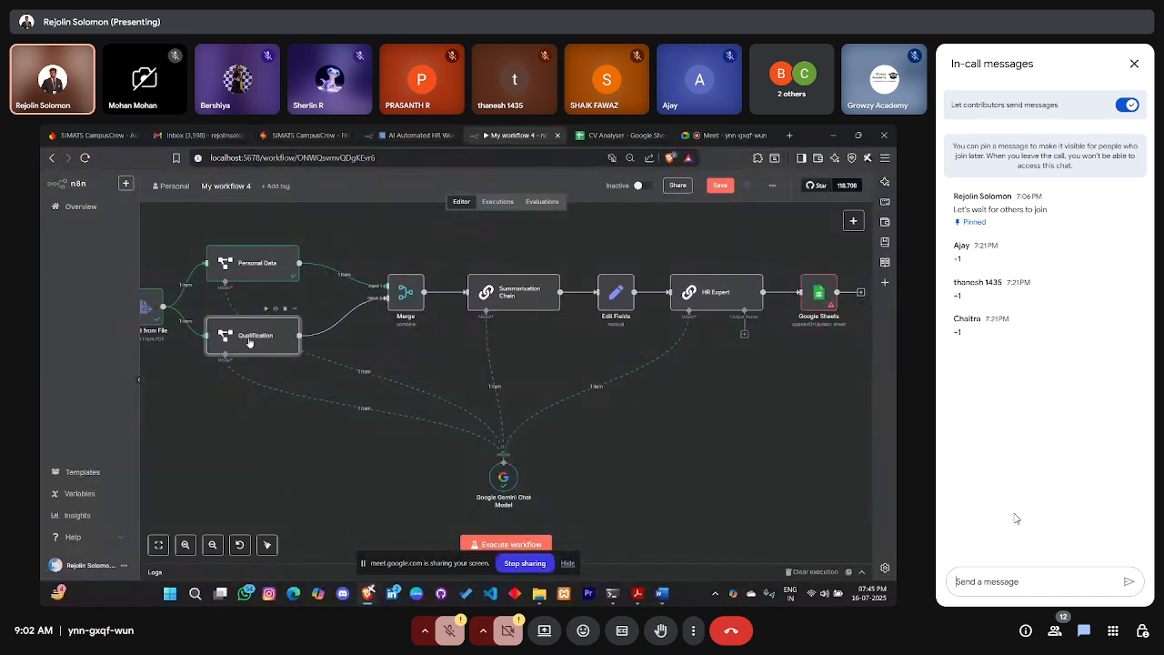
pyautogui.click(264, 309)
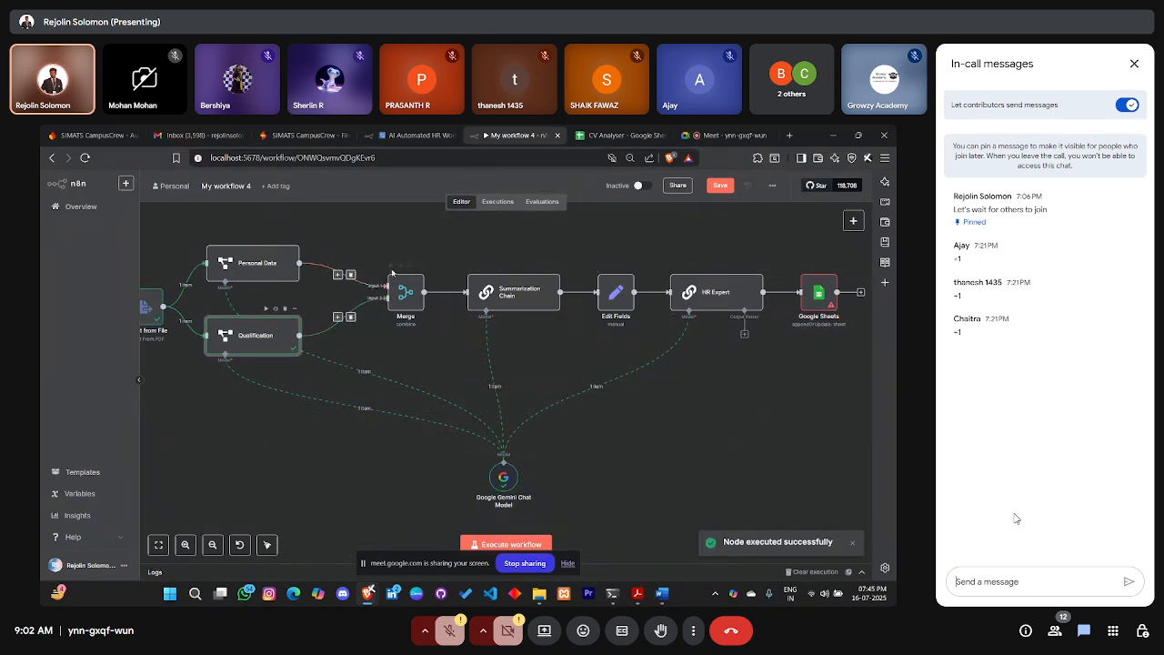
pyautogui.click(390, 266)
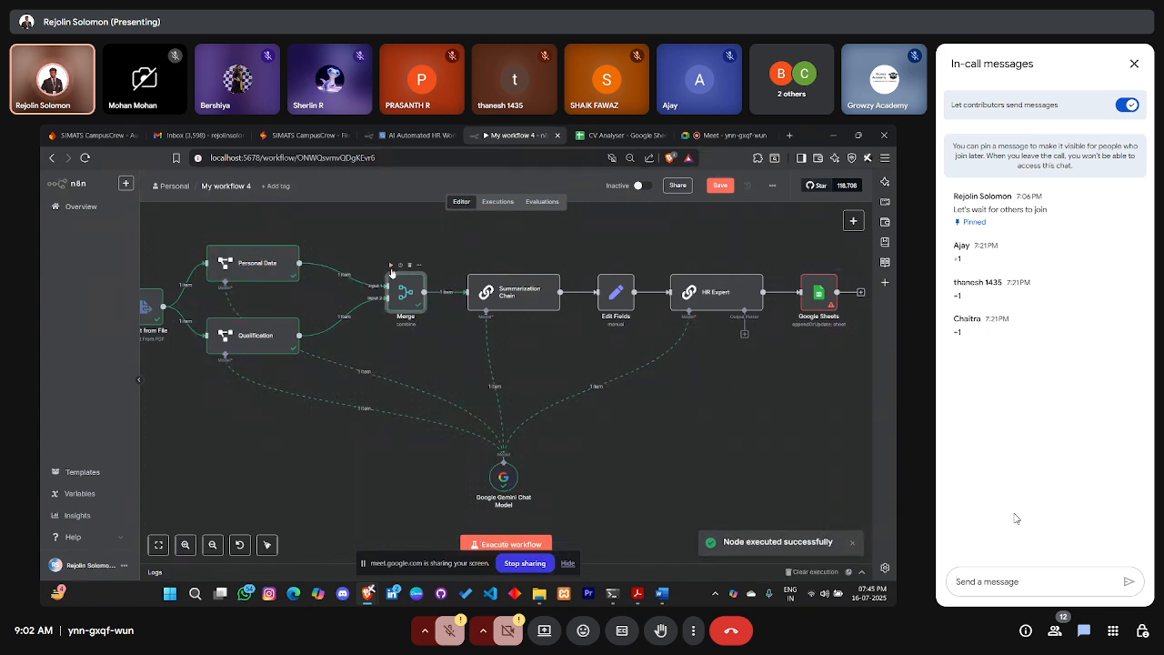
# Review the Summarization Chain settings, then execute the chain to generate the candidate summary
pyautogui.hscroll(-3, 398, 280)
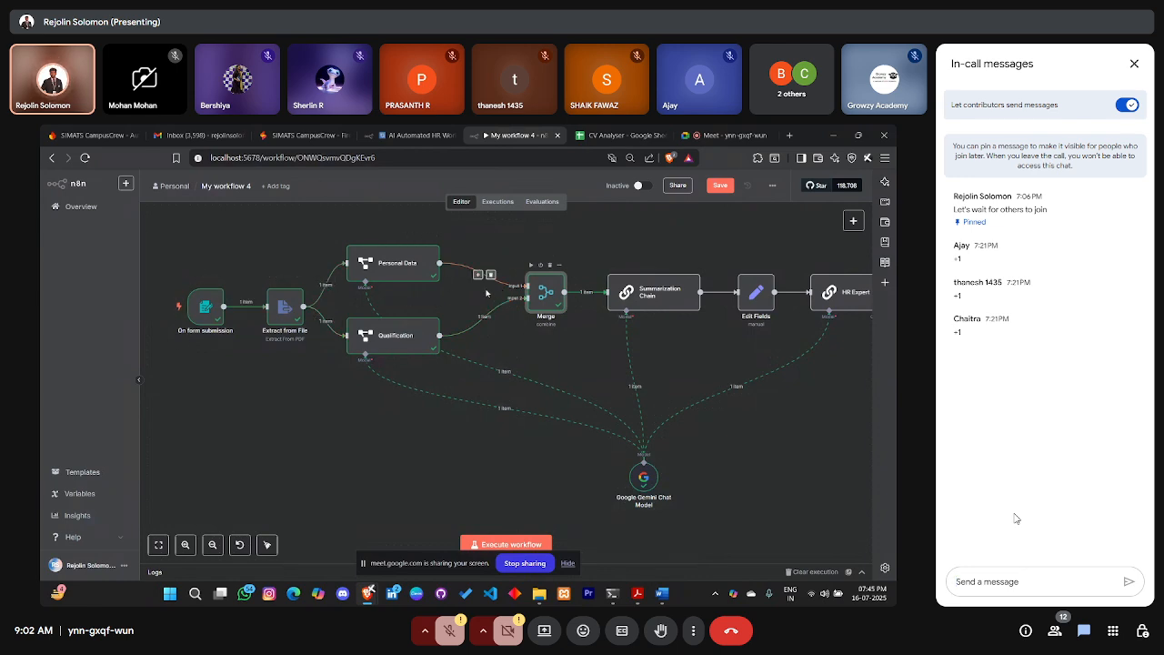
pyautogui.hscroll(5, 487, 292)
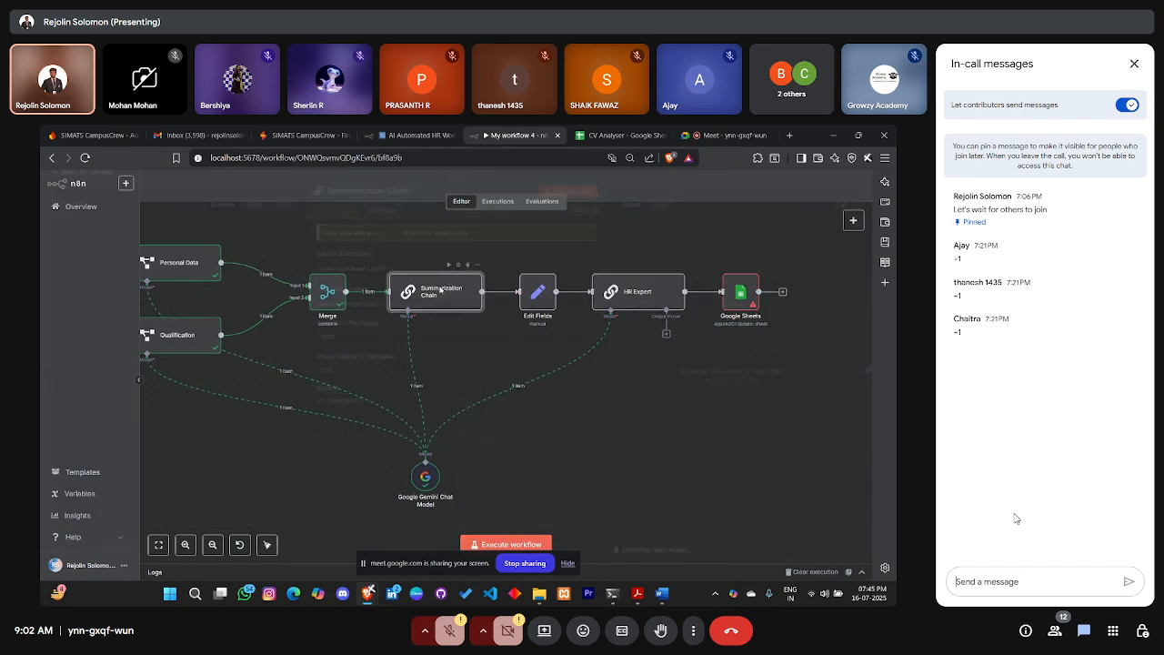
pyautogui.doubleClick(441, 292)
pyautogui.click(87, 181)
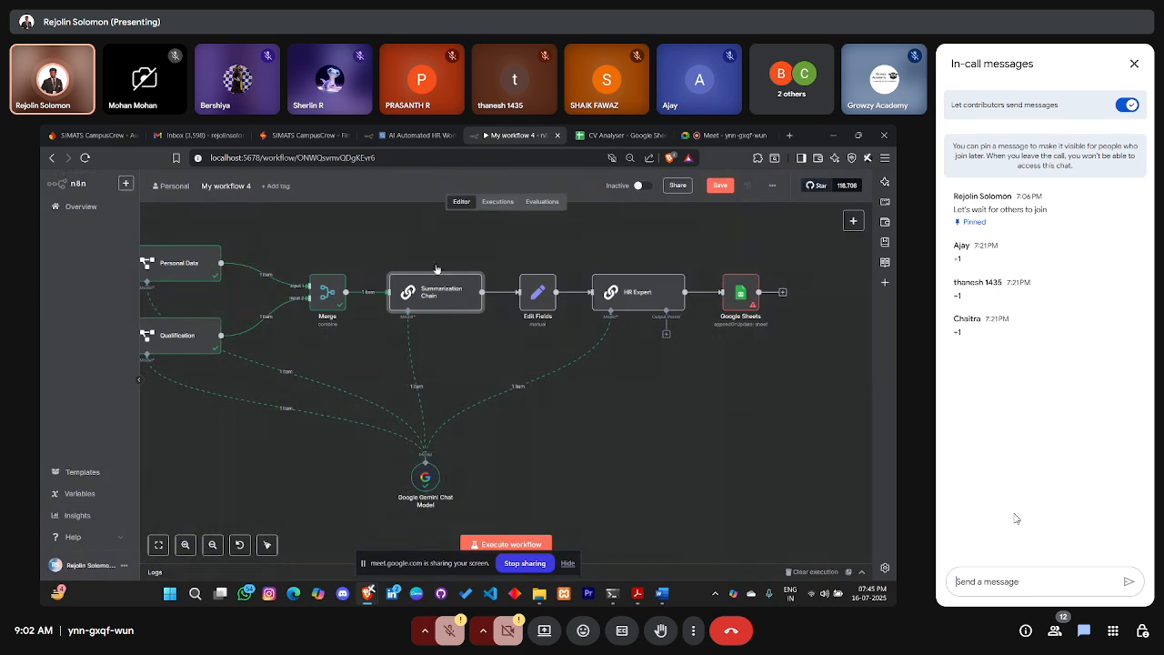
pyautogui.click(448, 265)
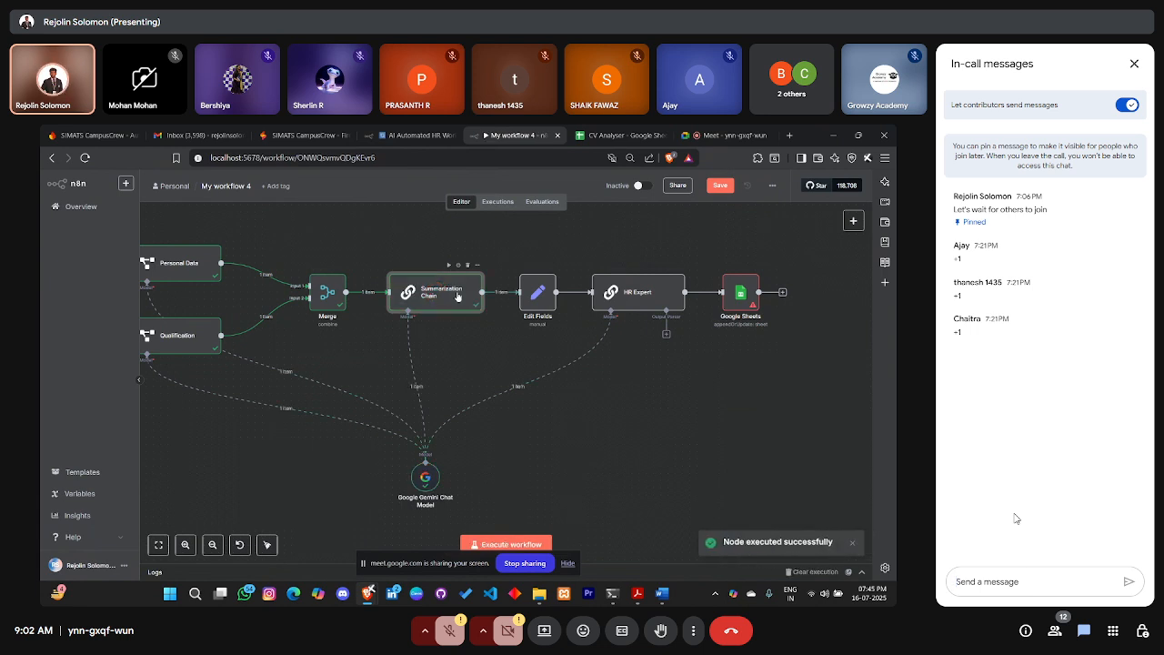
pyautogui.hscroll(-5, 514, 368)
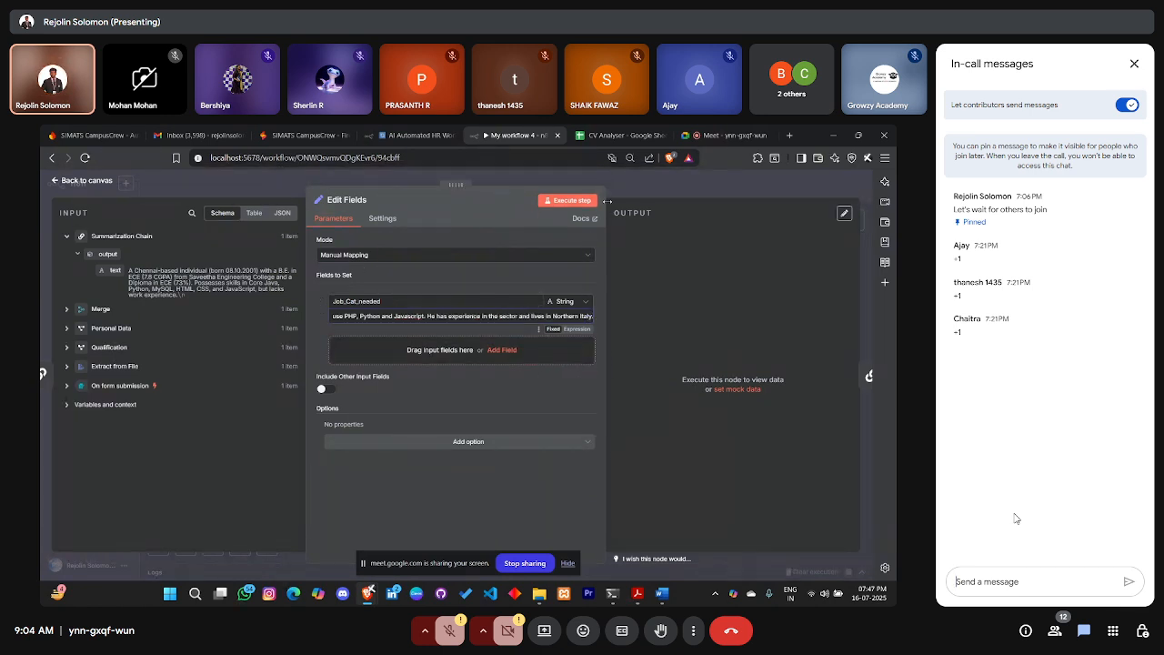
# Execute Edit Fields to output Job_Cat_needed and return to the workflow canvas
pyautogui.click(574, 204)
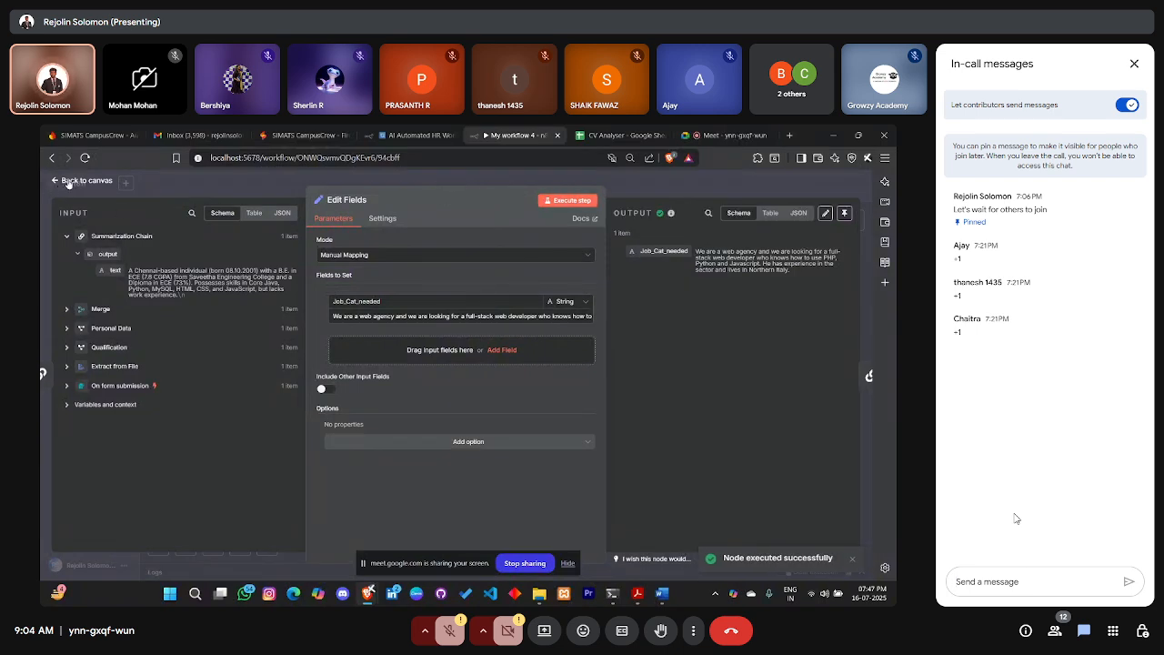
pyautogui.click(68, 181)
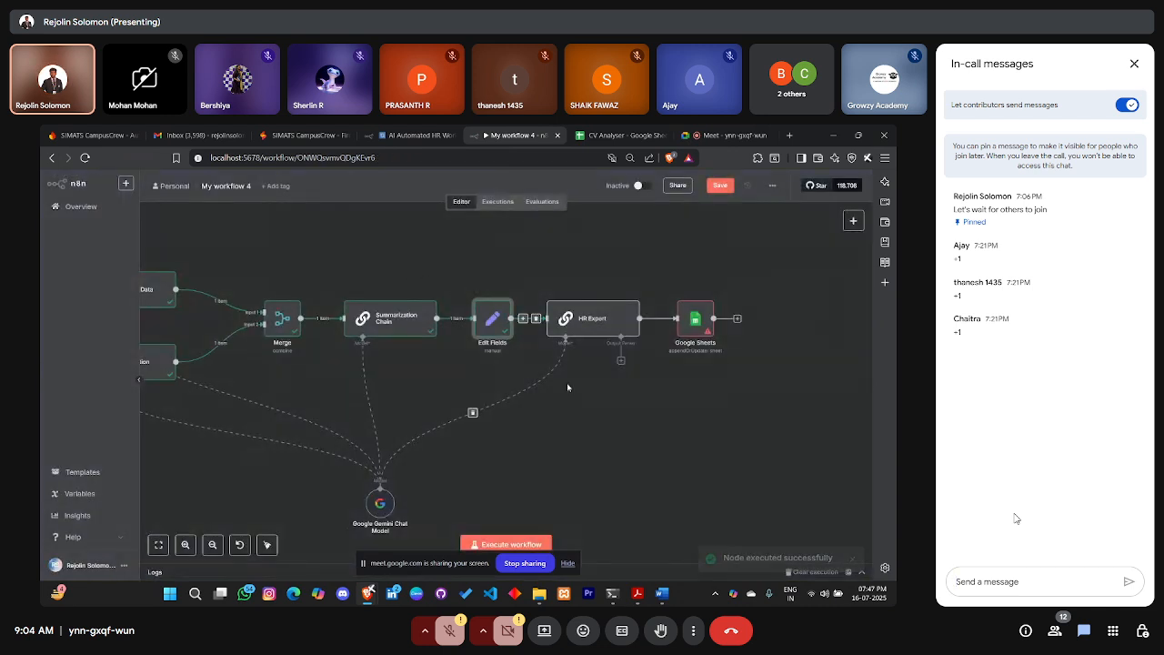
pyautogui.hscroll(-3, 401, 292)
pyautogui.hscroll(-5, 401, 292)
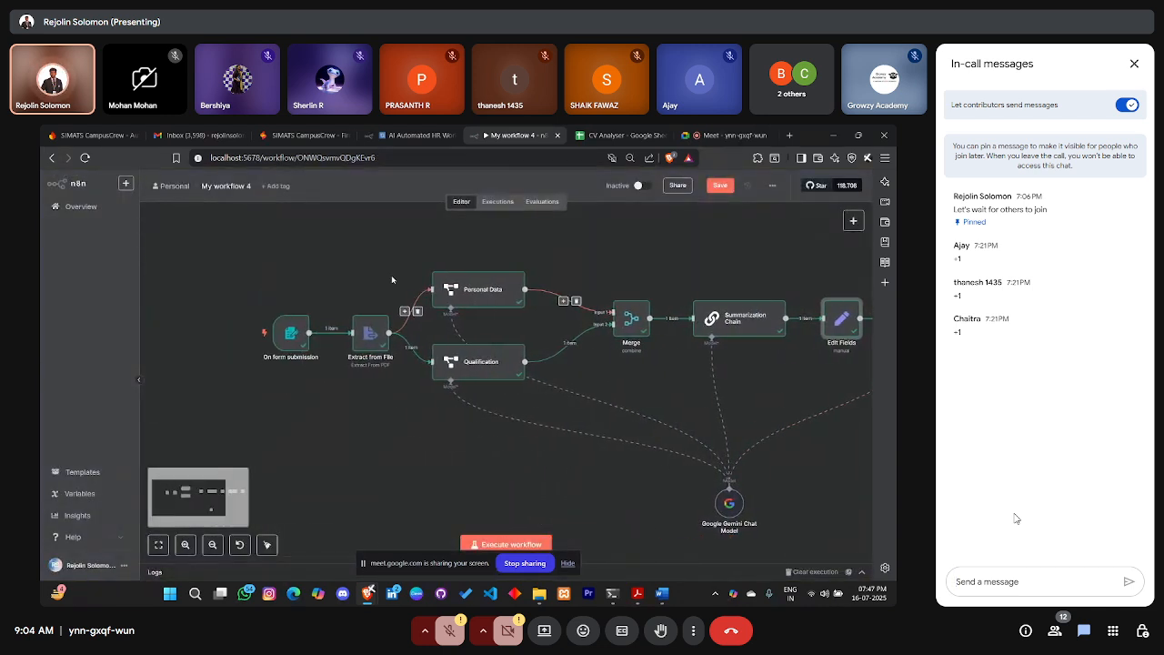
pyautogui.hscroll(4, 391, 275)
pyautogui.hscroll(5, 391, 274)
pyautogui.hscroll(-3, 395, 270)
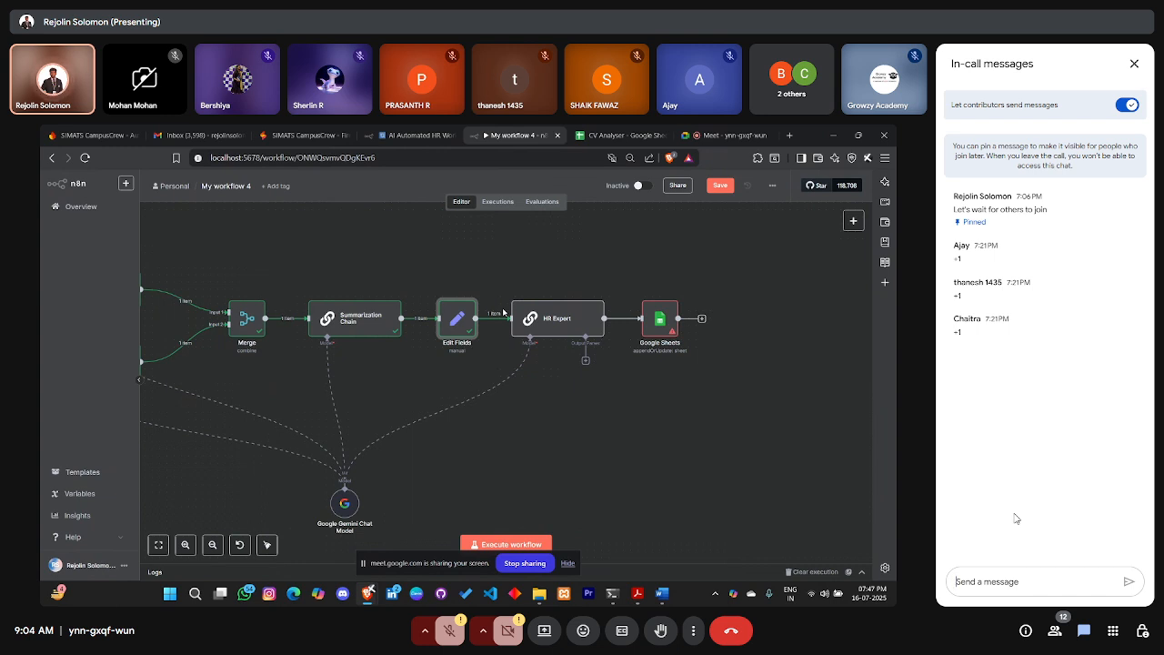
pyautogui.doubleClick(348, 318)
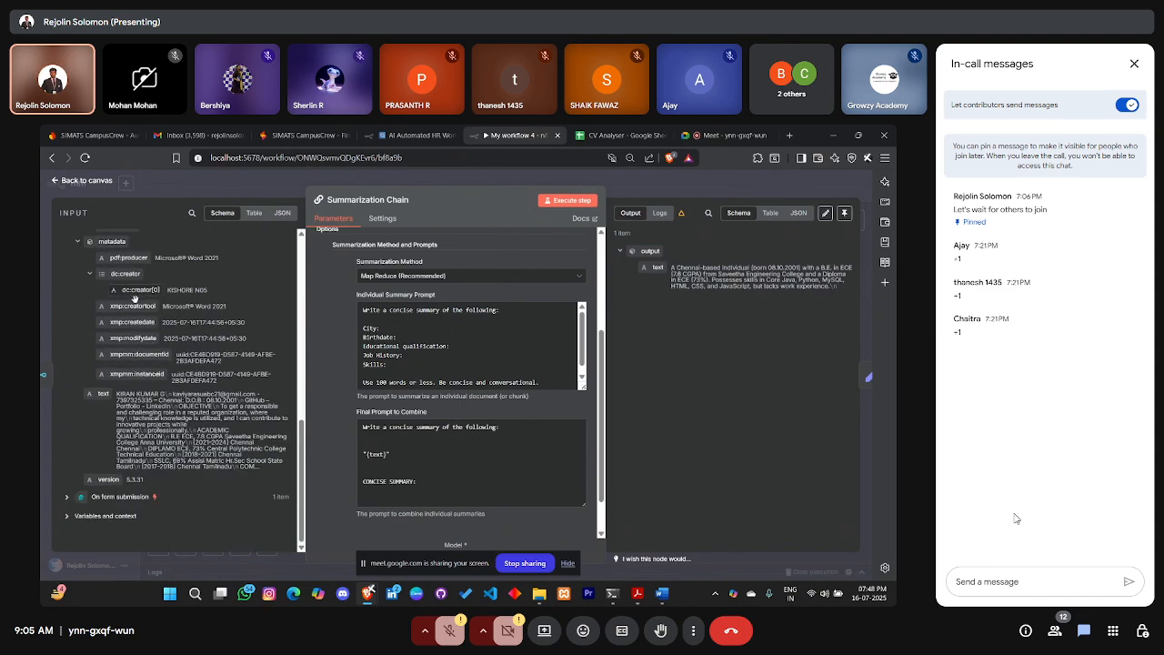
# Hide the Meet in-call messages panel
pyautogui.click(1134, 64)
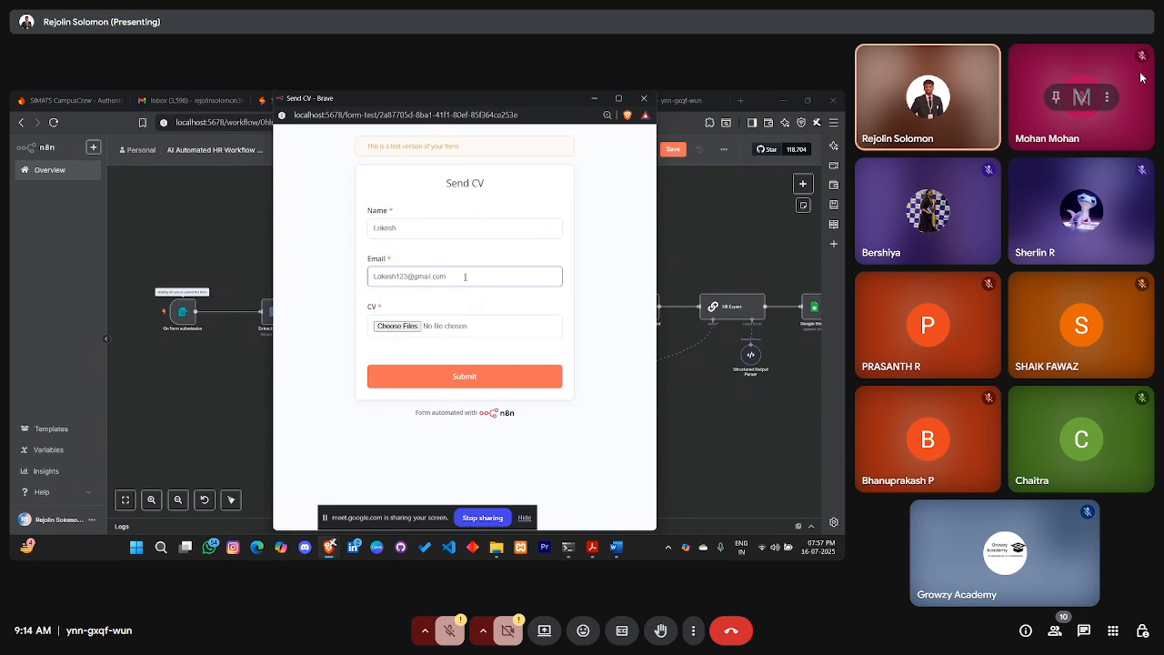
# Attach the Colored-Resume-Template PDF to the Send CV form and submit it
pyautogui.click(382, 328)
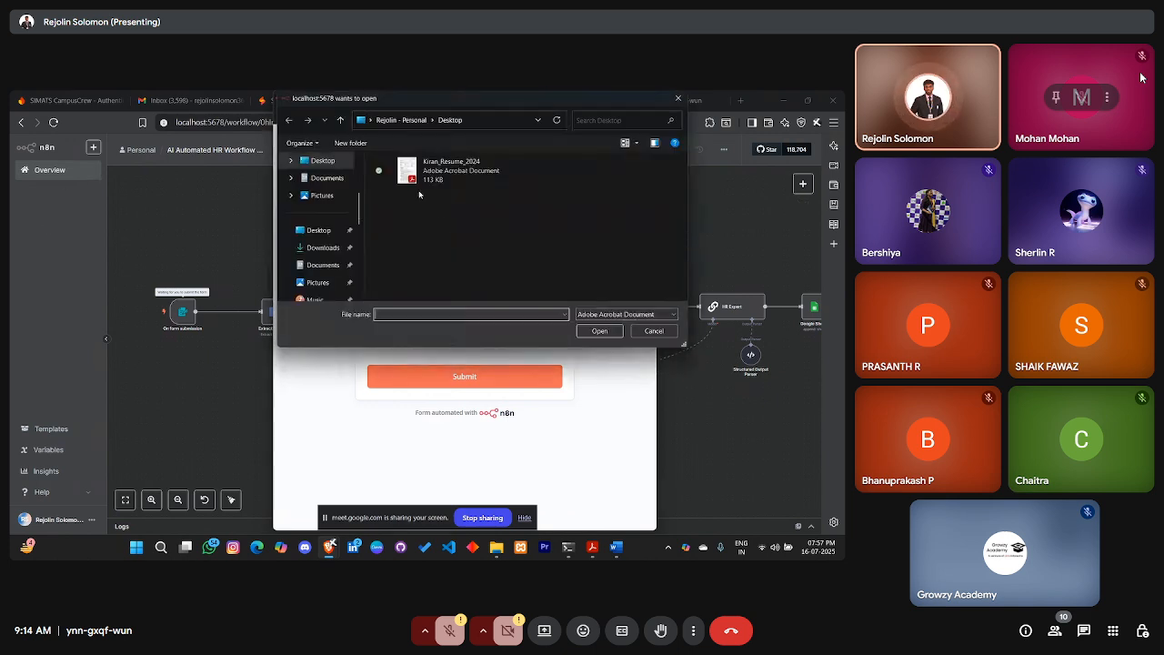
pyautogui.click(450, 170)
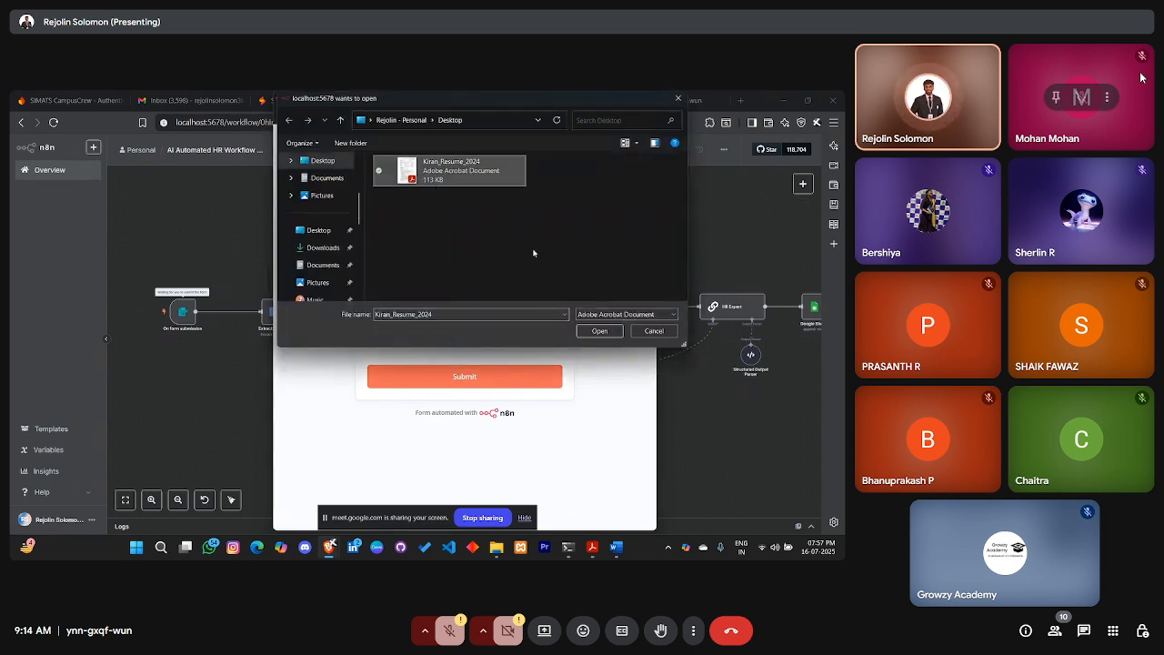
pyautogui.click(599, 331)
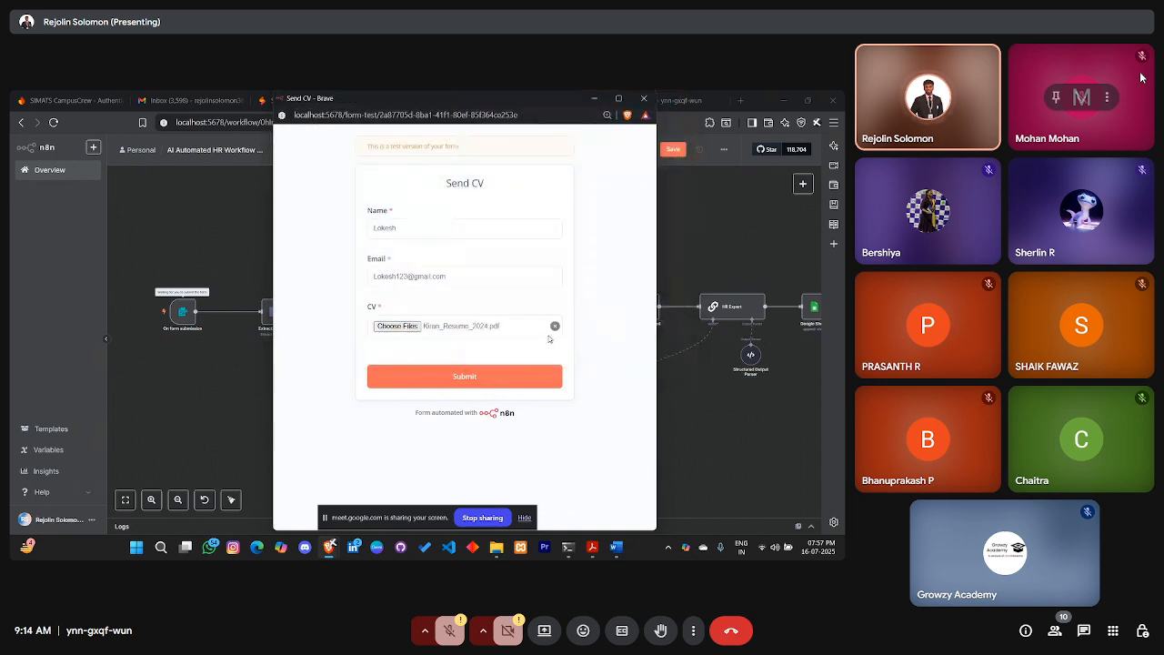
pyautogui.click(471, 378)
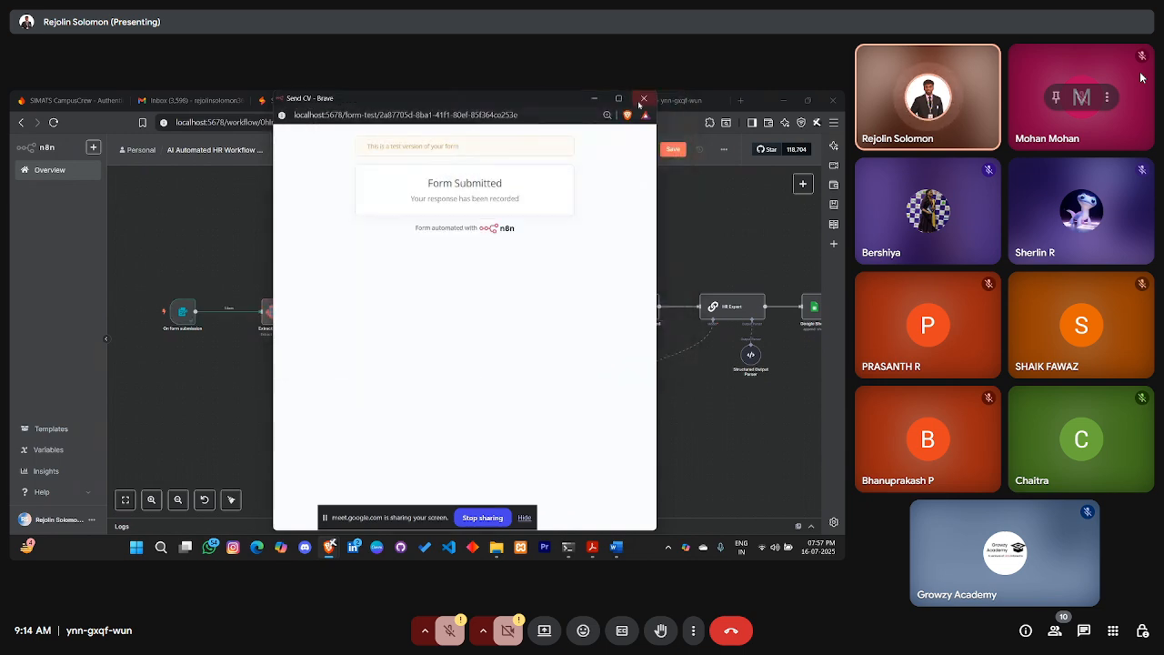
pyautogui.click(644, 98)
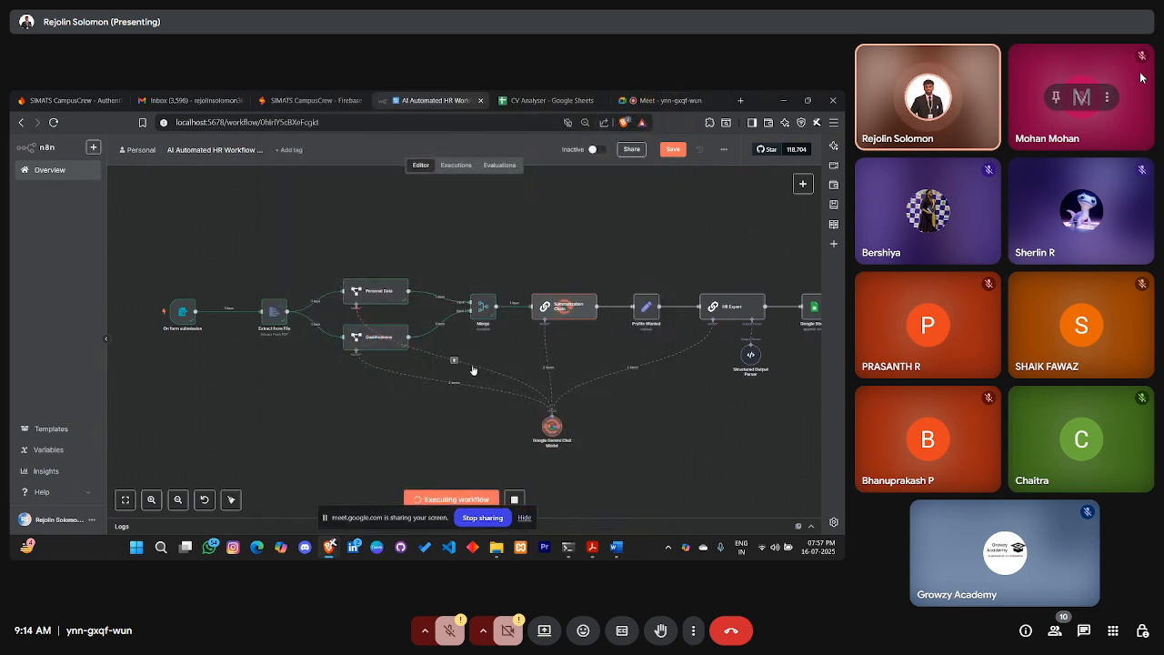
# Pan across the running workflow, then switch to the CV Analyser spreadsheet
pyautogui.hscroll(3, 473, 369)
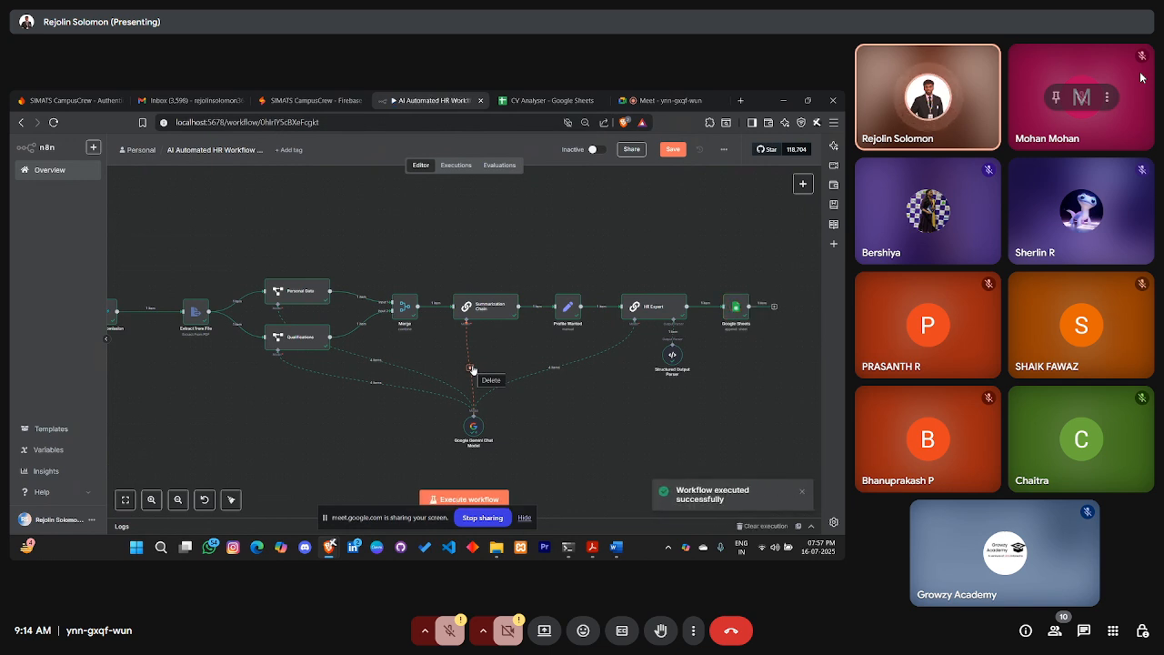
pyautogui.hscroll(-2, 472, 368)
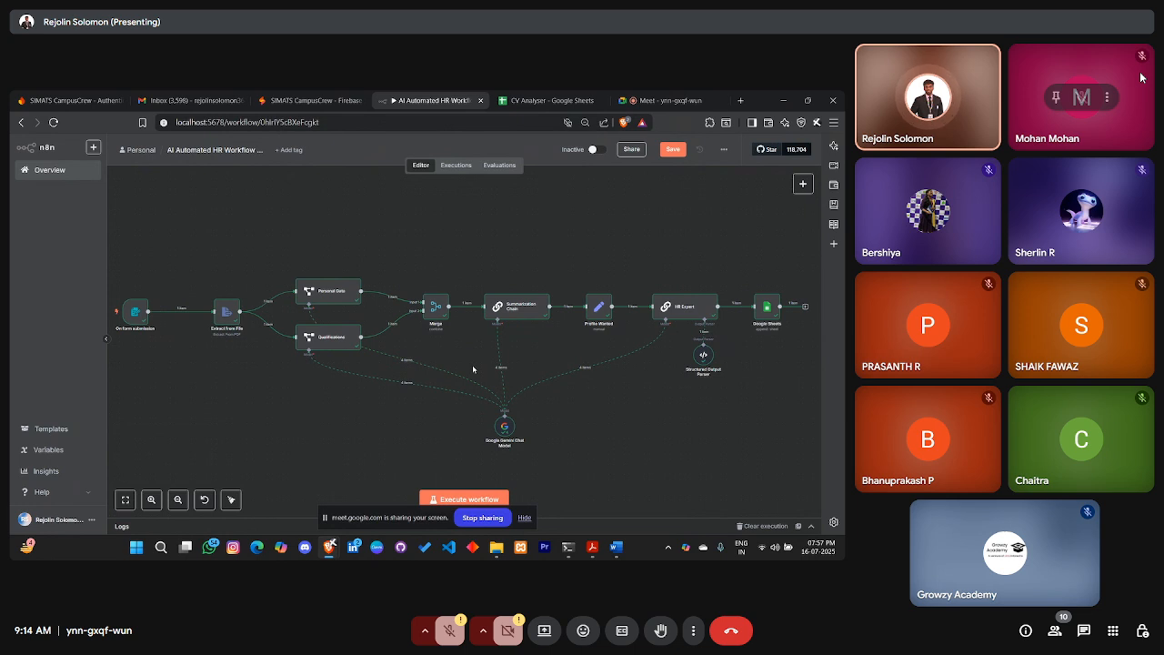
pyautogui.hscroll(-4, 472, 367)
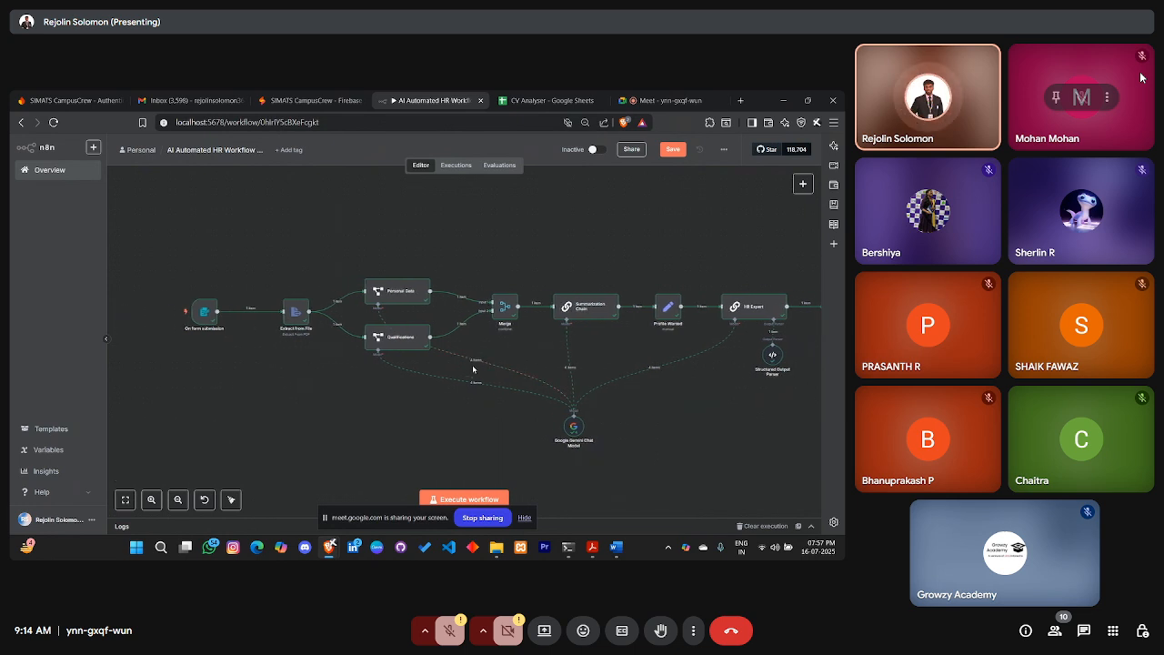
pyautogui.hscroll(5, 472, 368)
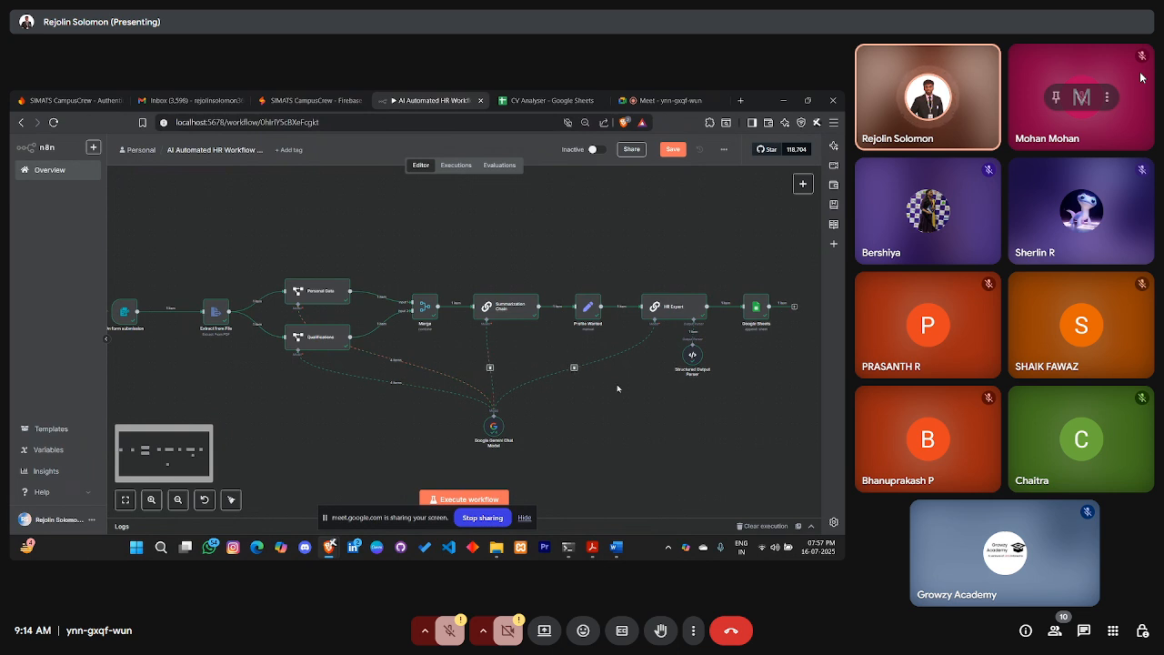
pyautogui.hscroll(7, 640, 435)
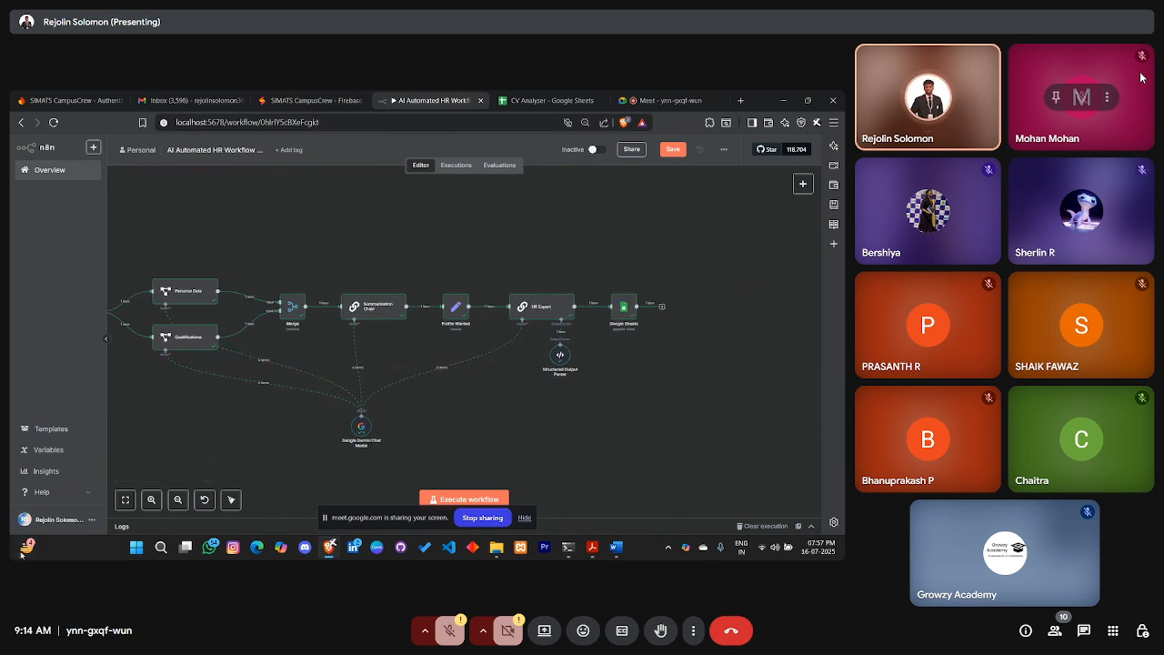
pyautogui.hscroll(-4, 563, 377)
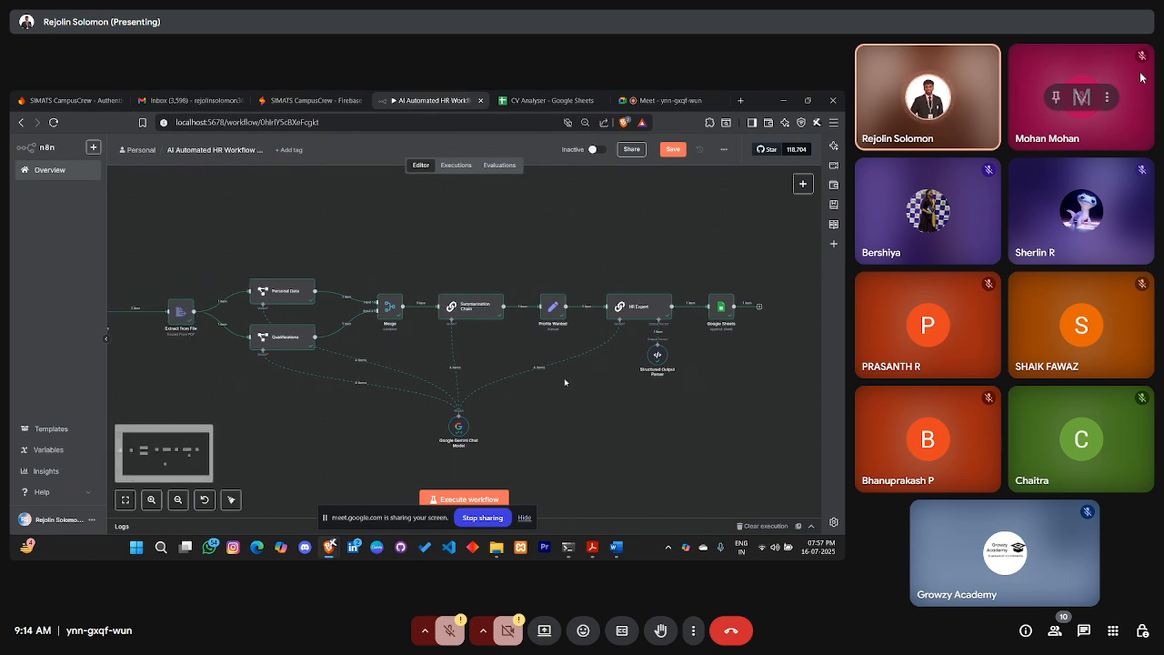
pyautogui.click(541, 100)
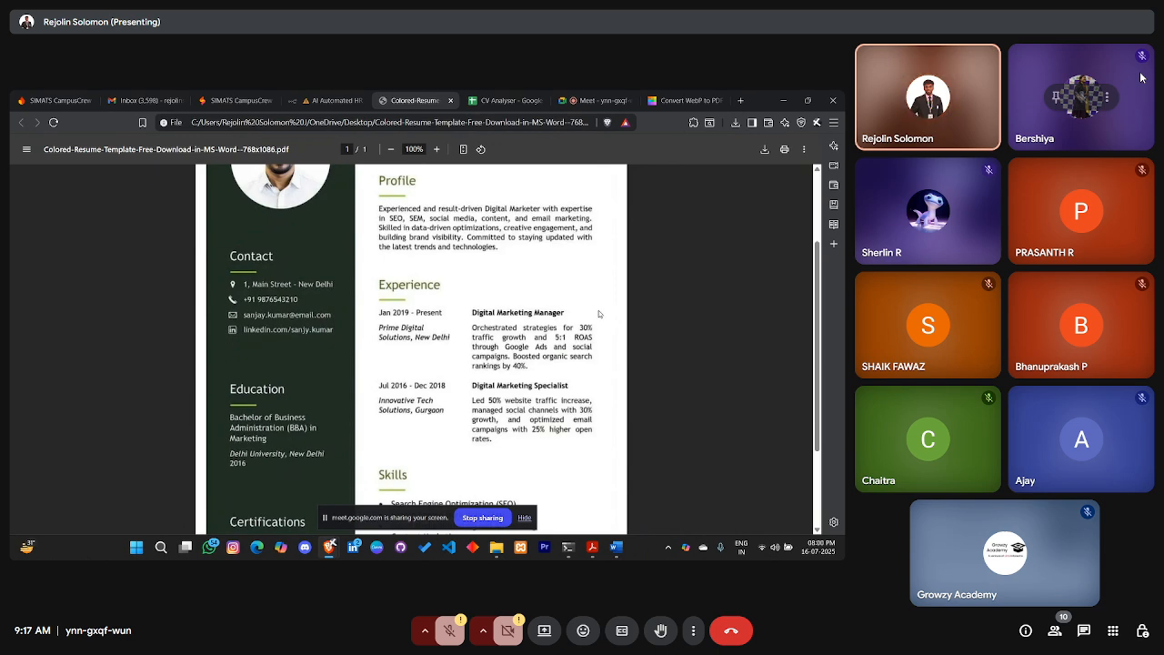
# Scroll through the resume PDF, then close it to return to the n8n workflow
pyautogui.scroll(-3, 598, 314)
pyautogui.scroll(5, 599, 315)
pyautogui.scroll(-5, 599, 315)
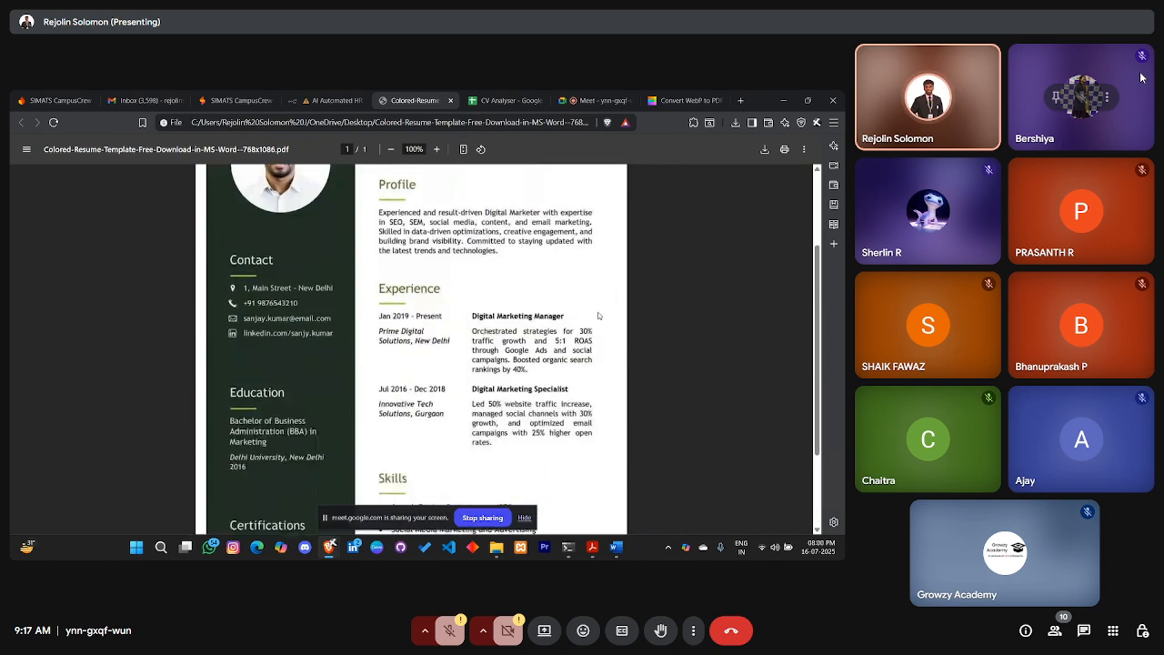
pyautogui.scroll(1, 460, 309)
pyautogui.scroll(4, 460, 309)
pyautogui.scroll(-4, 461, 312)
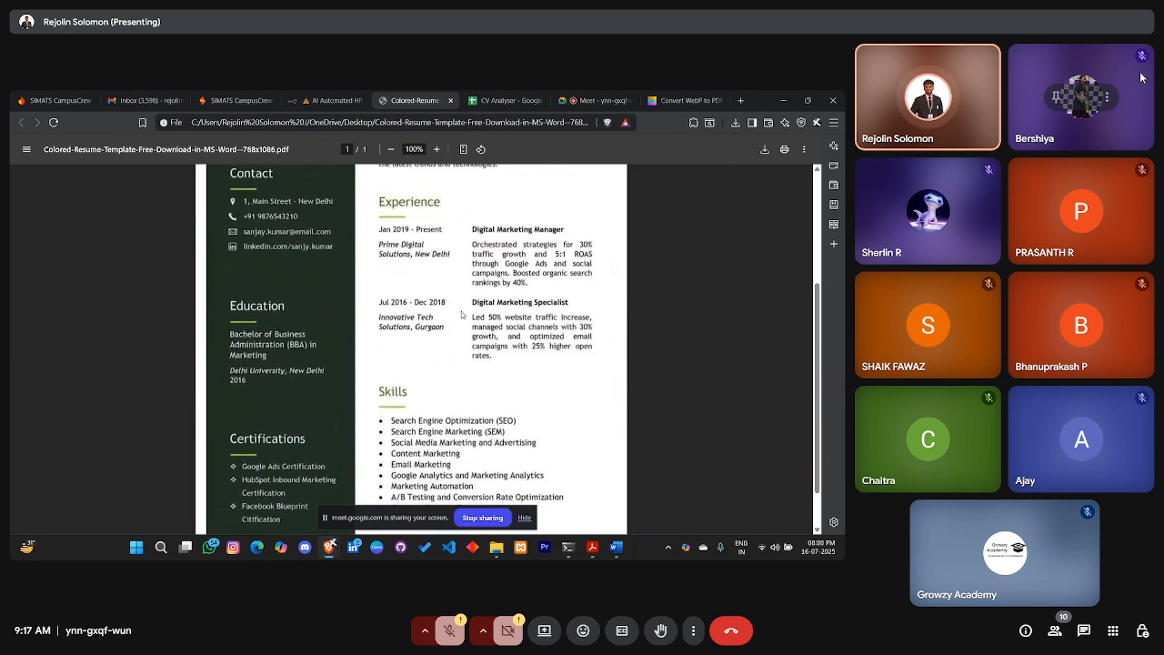
pyautogui.scroll(-1, 466, 314)
pyautogui.scroll(4, 467, 314)
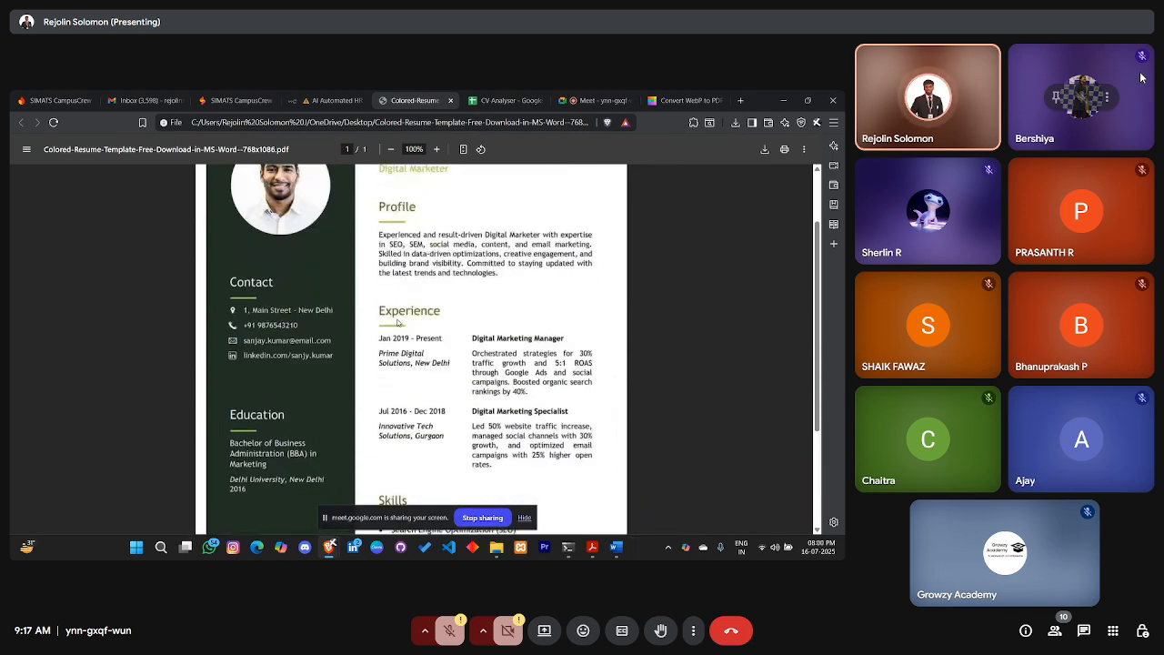
pyautogui.scroll(-3, 275, 295)
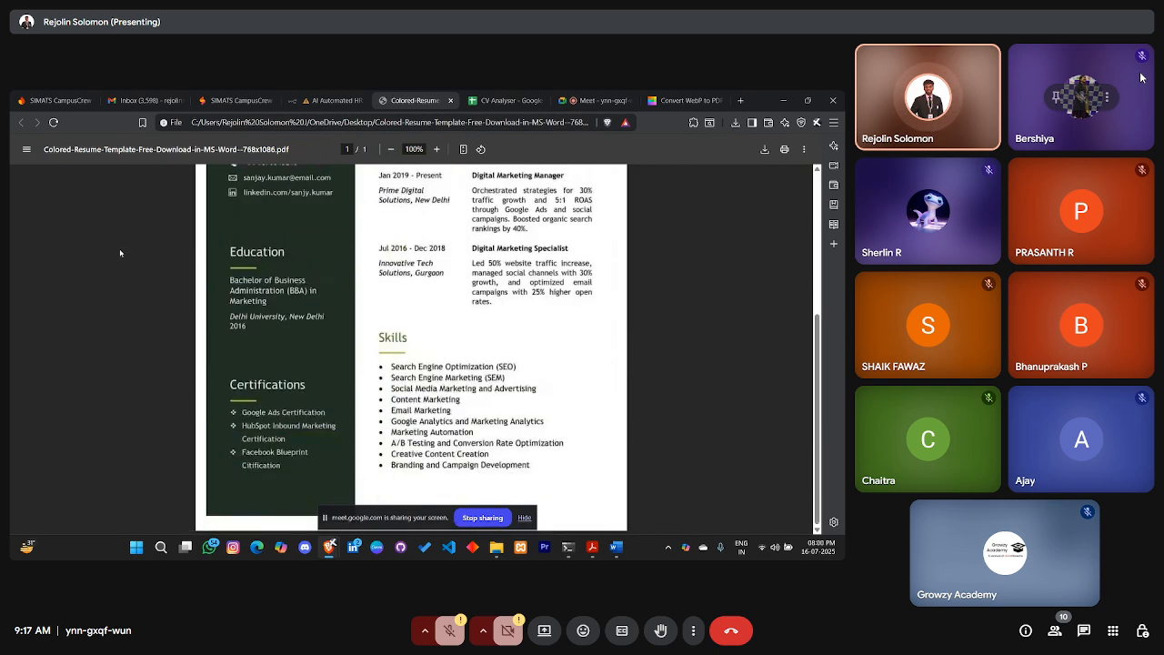
pyautogui.scroll(3, 510, 309)
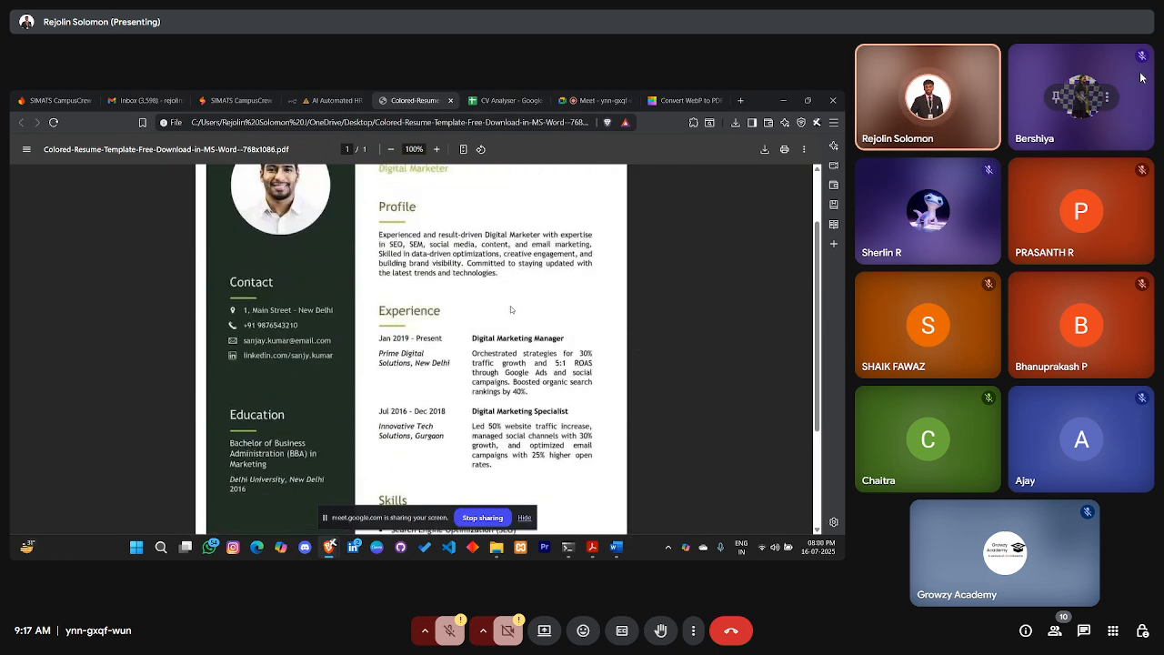
pyautogui.scroll(-3, 510, 309)
pyautogui.scroll(3, 508, 310)
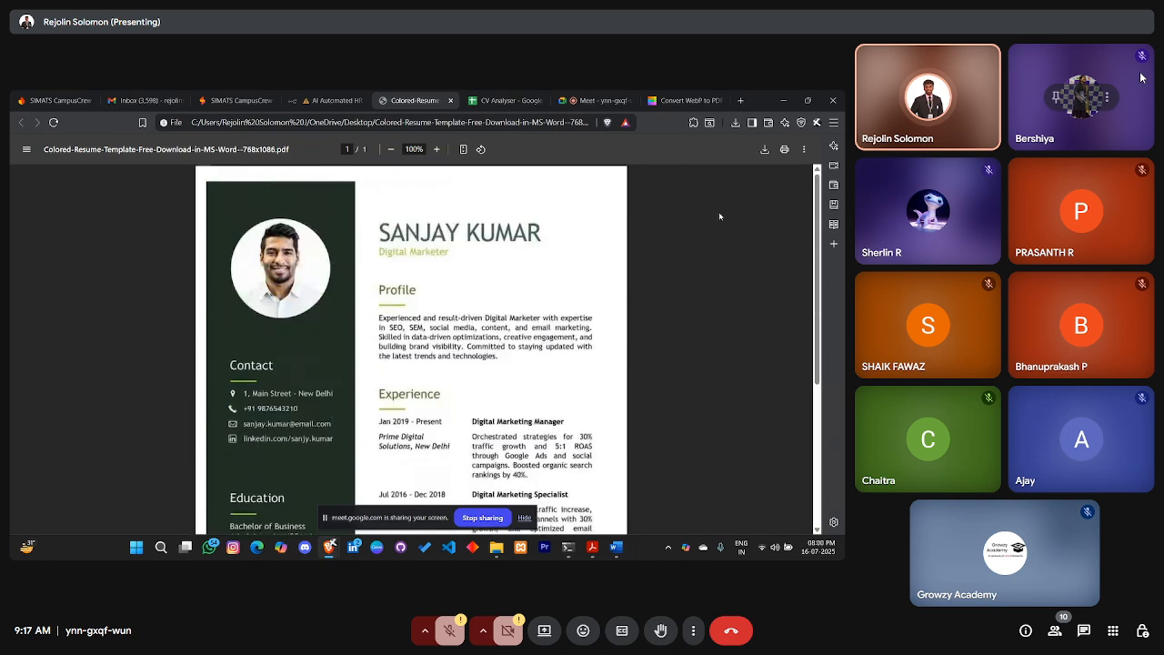
pyautogui.click(449, 101)
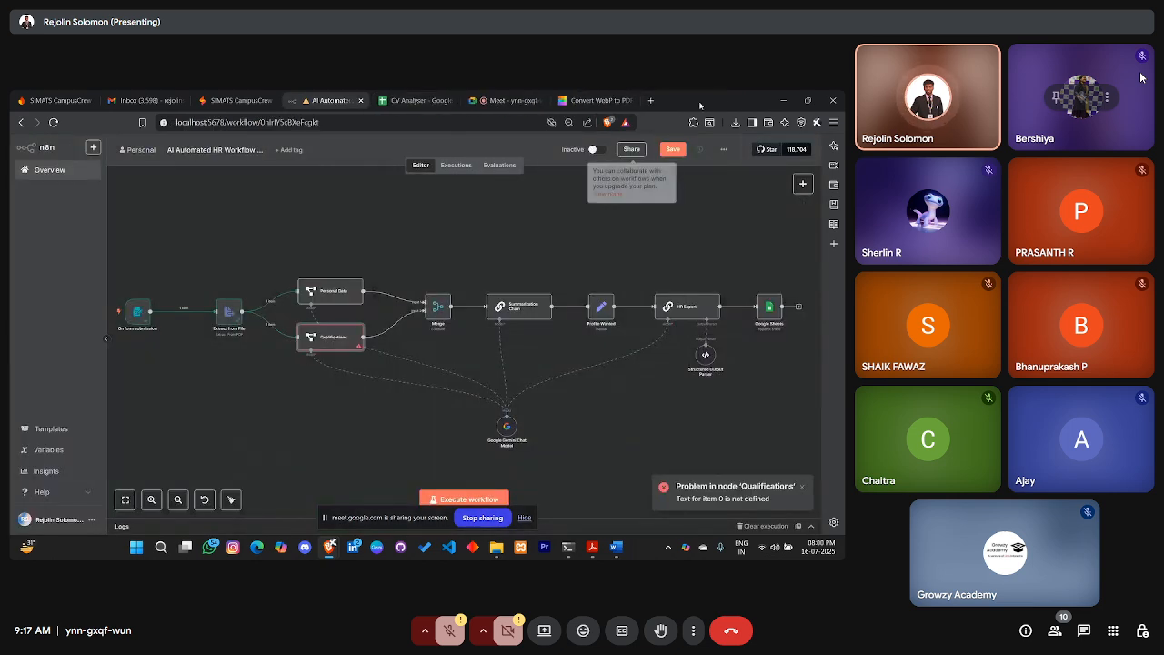
# Convert word-resume-template-john-01.jpg to PDF in Smallpdf, save it to the Desktop, and return to Meet
pyautogui.click(736, 122)
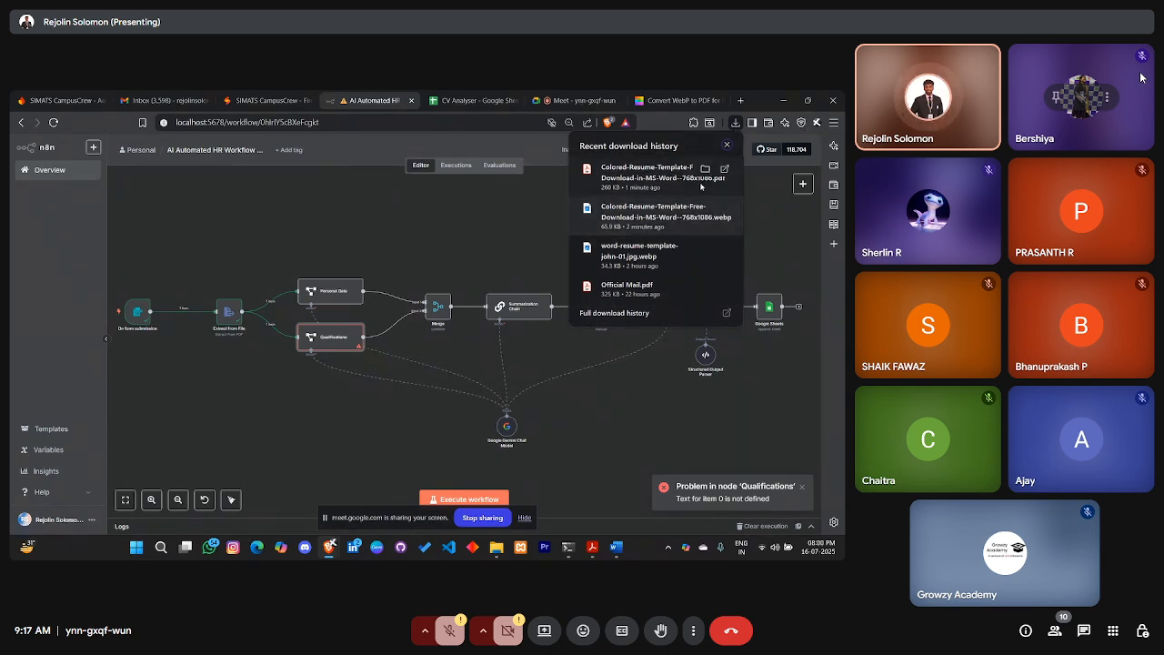
pyautogui.click(704, 101)
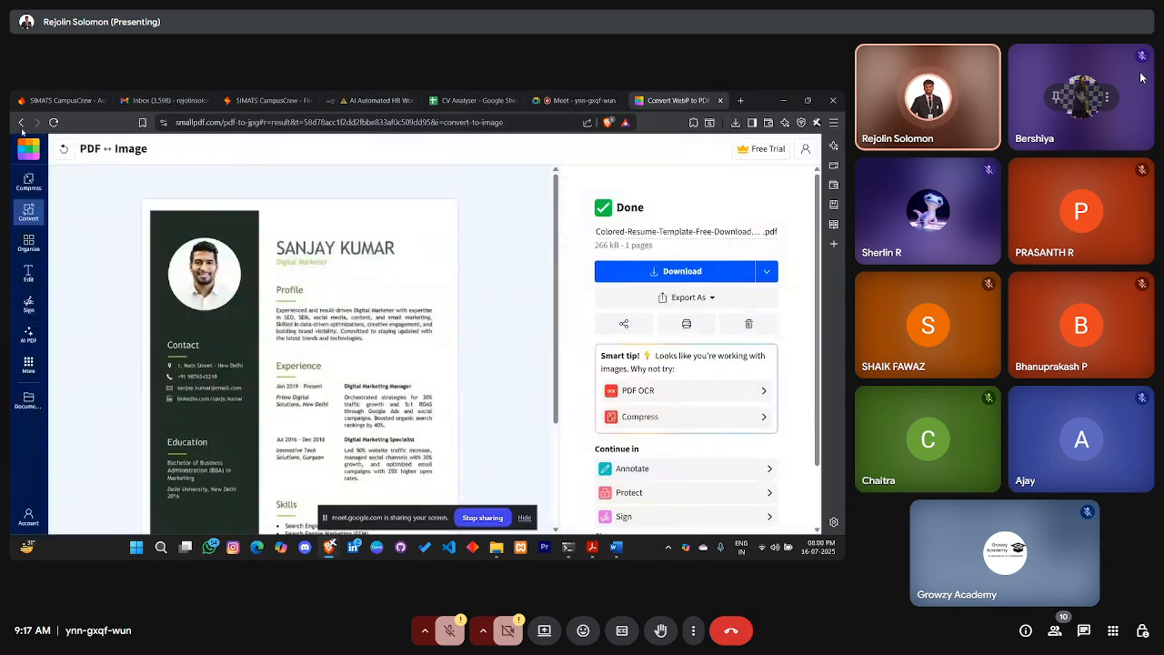
pyautogui.click(396, 346)
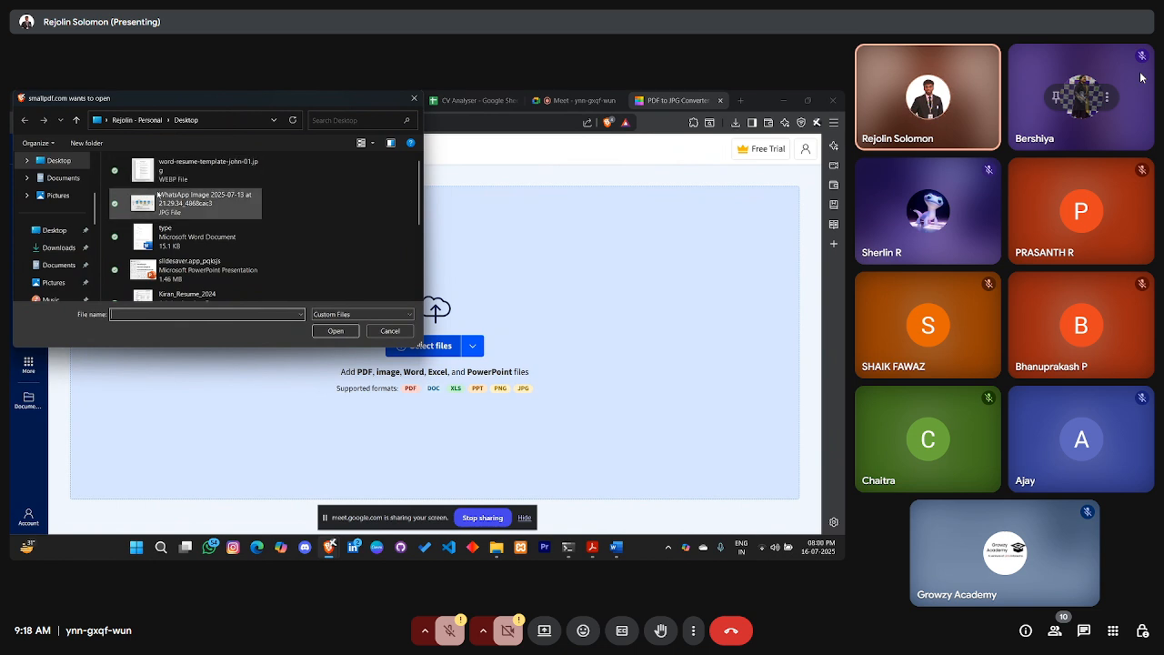
pyautogui.click(207, 169)
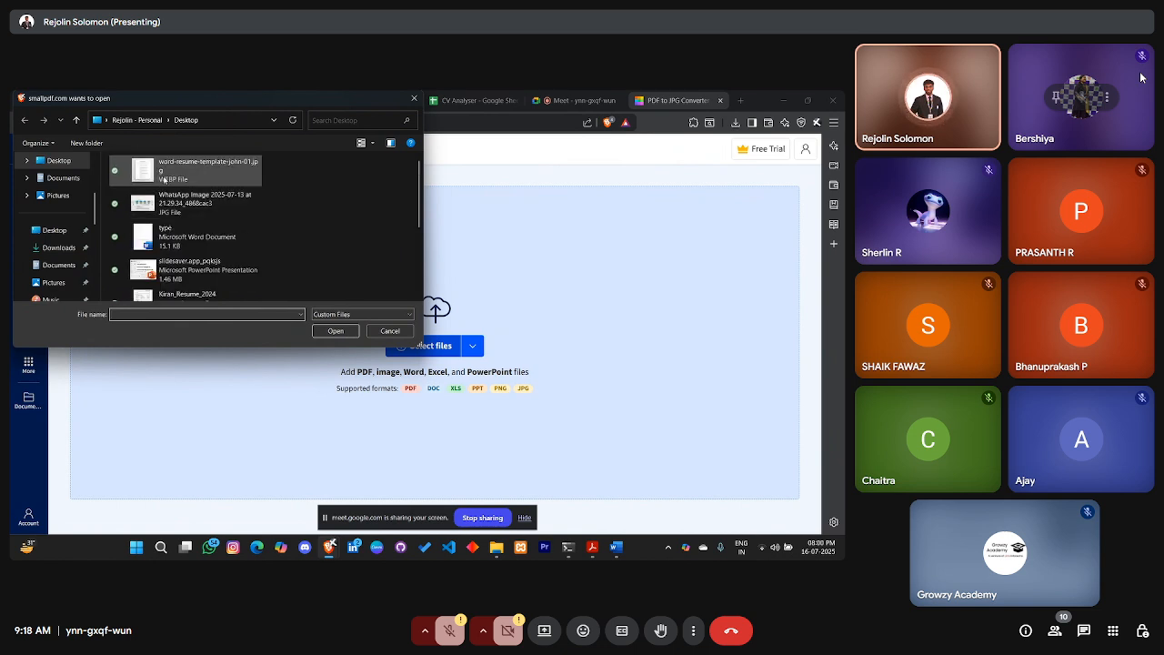
pyautogui.click(336, 330)
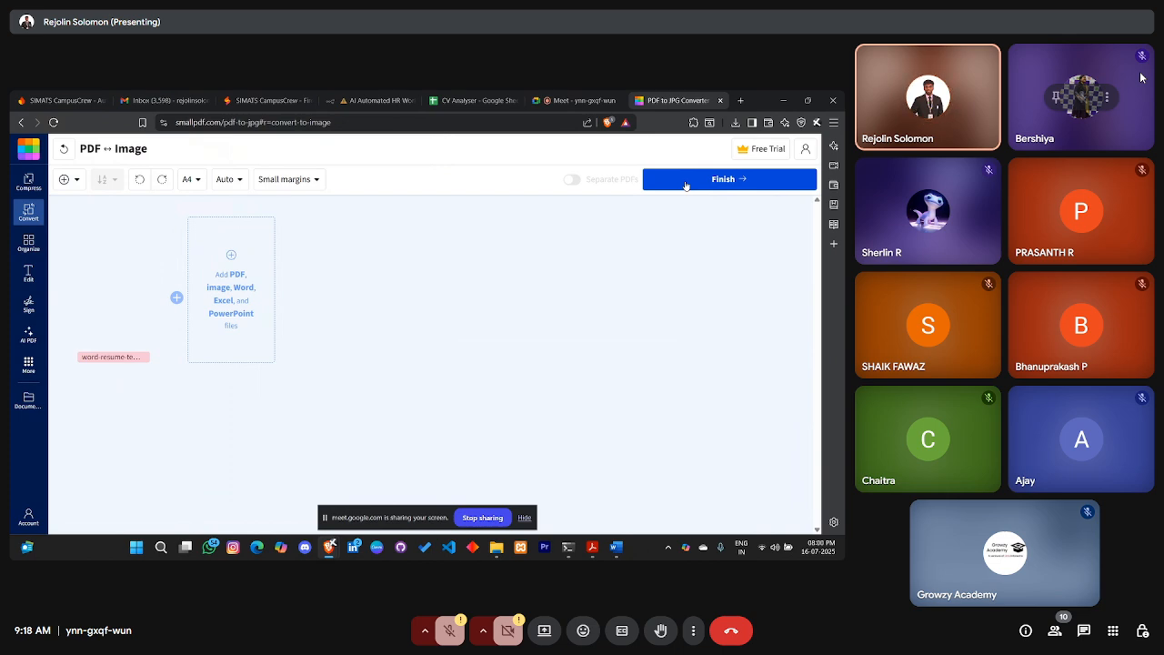
pyautogui.click(686, 181)
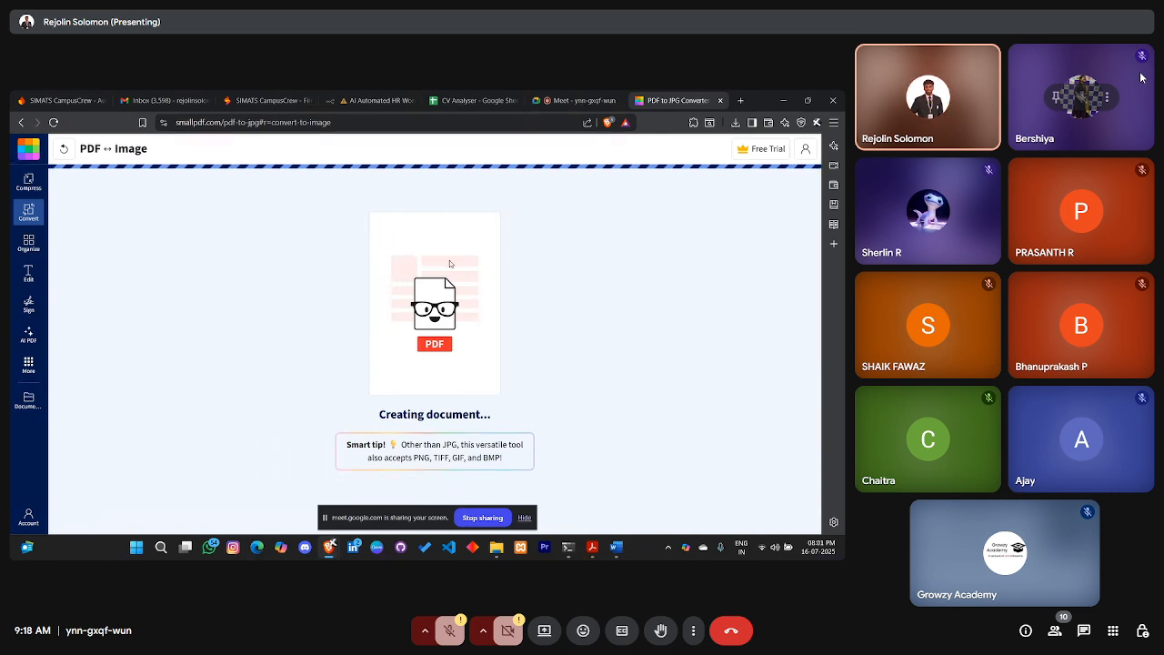
pyautogui.click(686, 266)
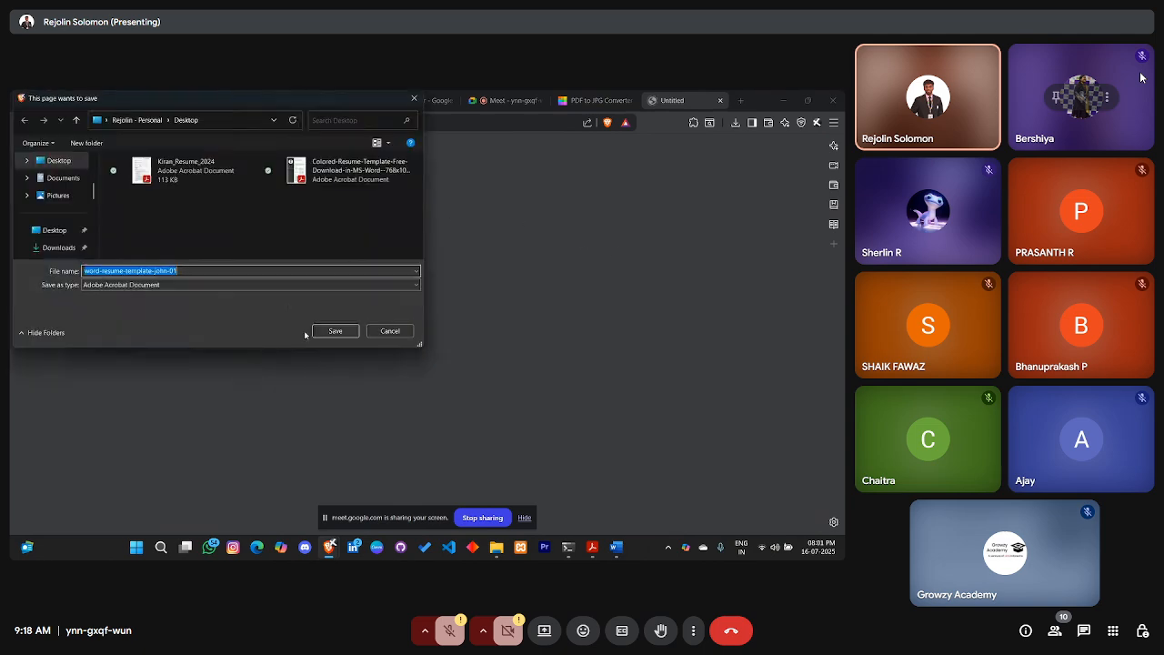
pyautogui.click(335, 331)
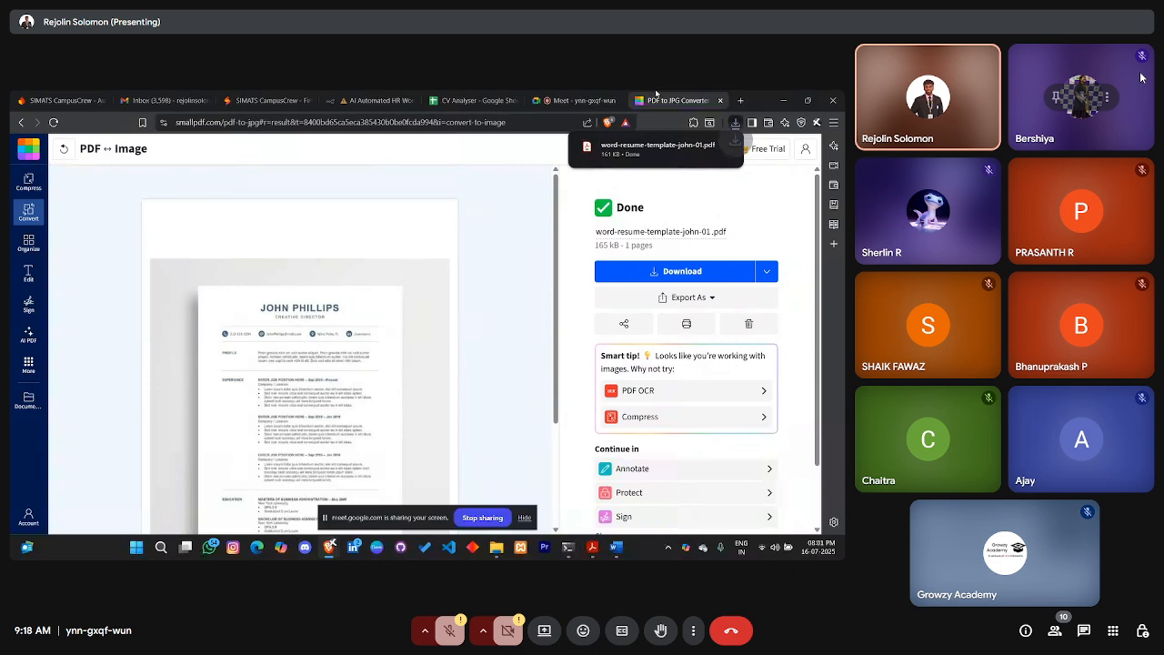
pyautogui.click(575, 101)
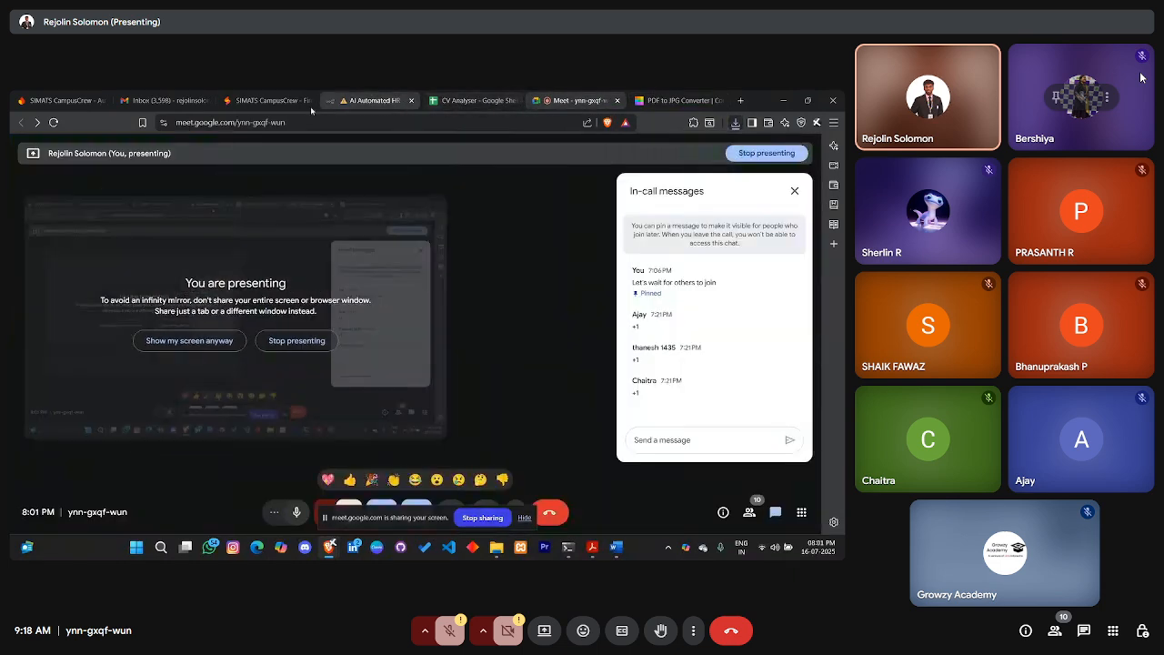
# Start a test run of the HR workflow and enter the applicant's name and e-mail in the Send CV form
pyautogui.click(379, 99)
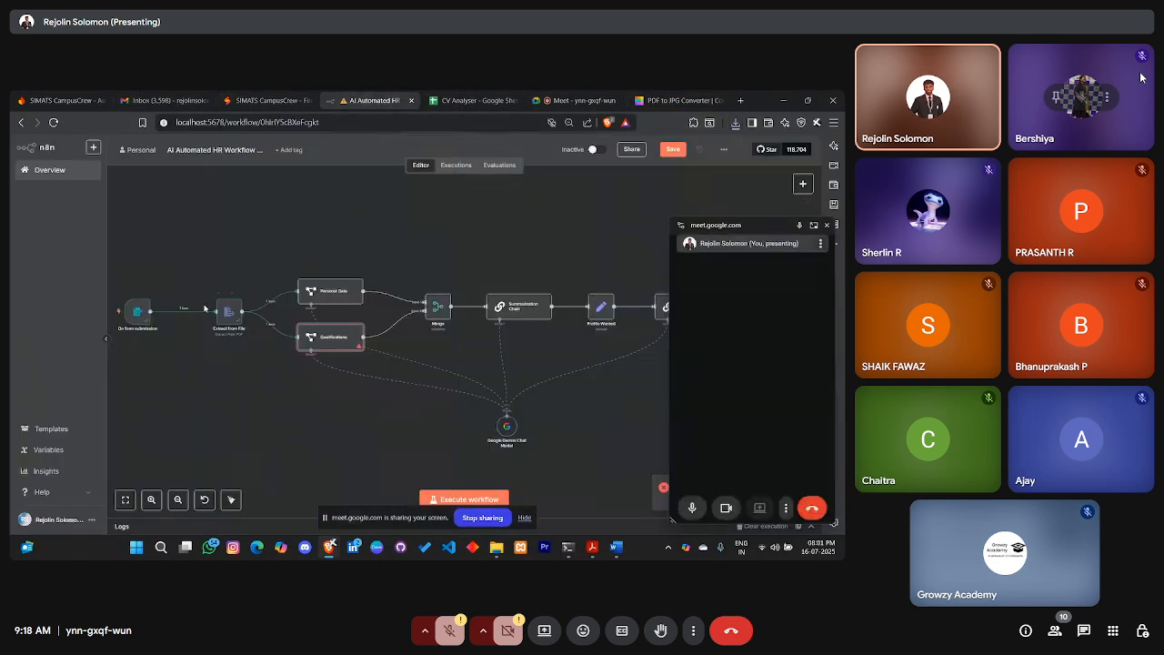
pyautogui.click(463, 499)
pyautogui.click(424, 221)
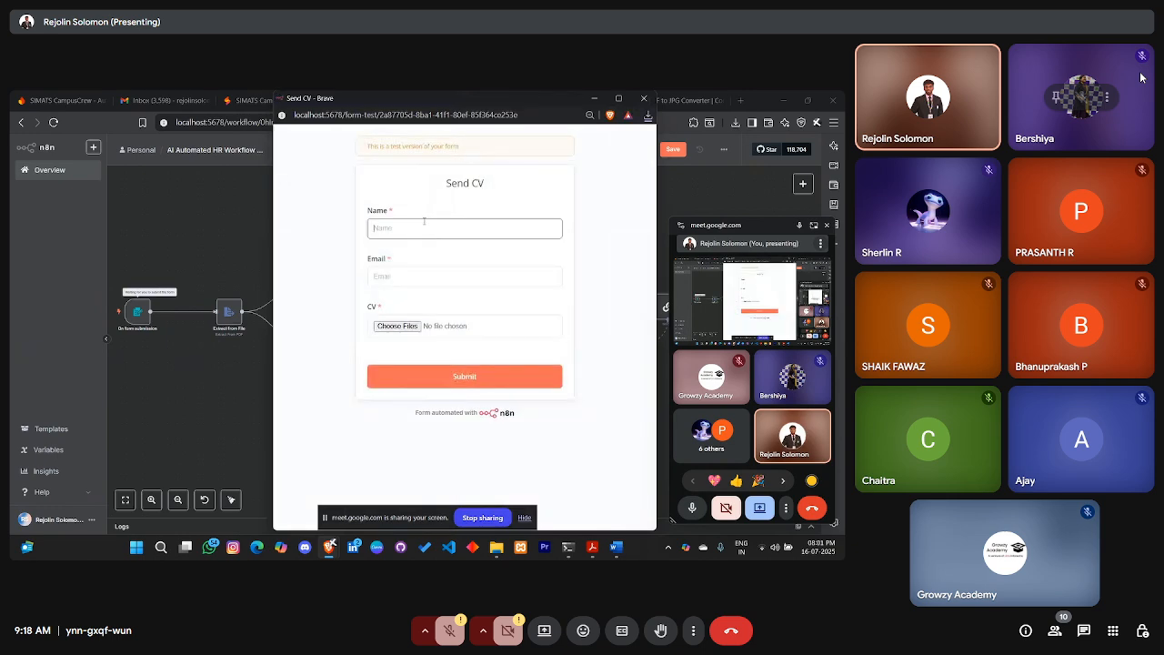
pyautogui.write('Raja')
pyautogui.click(420, 284)
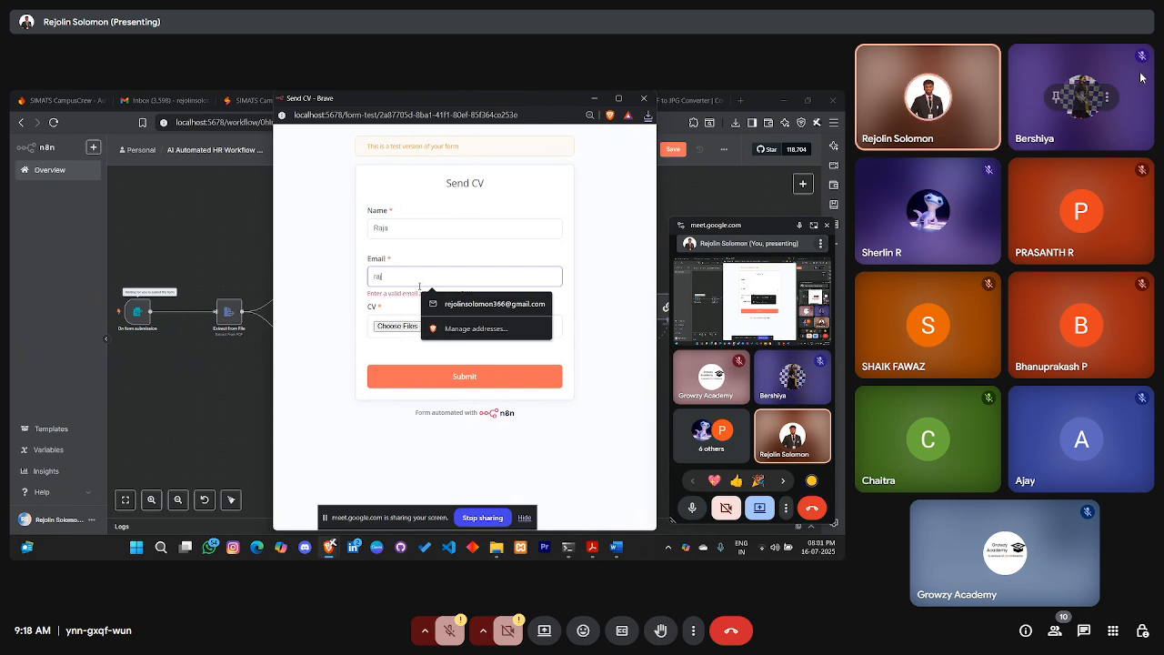
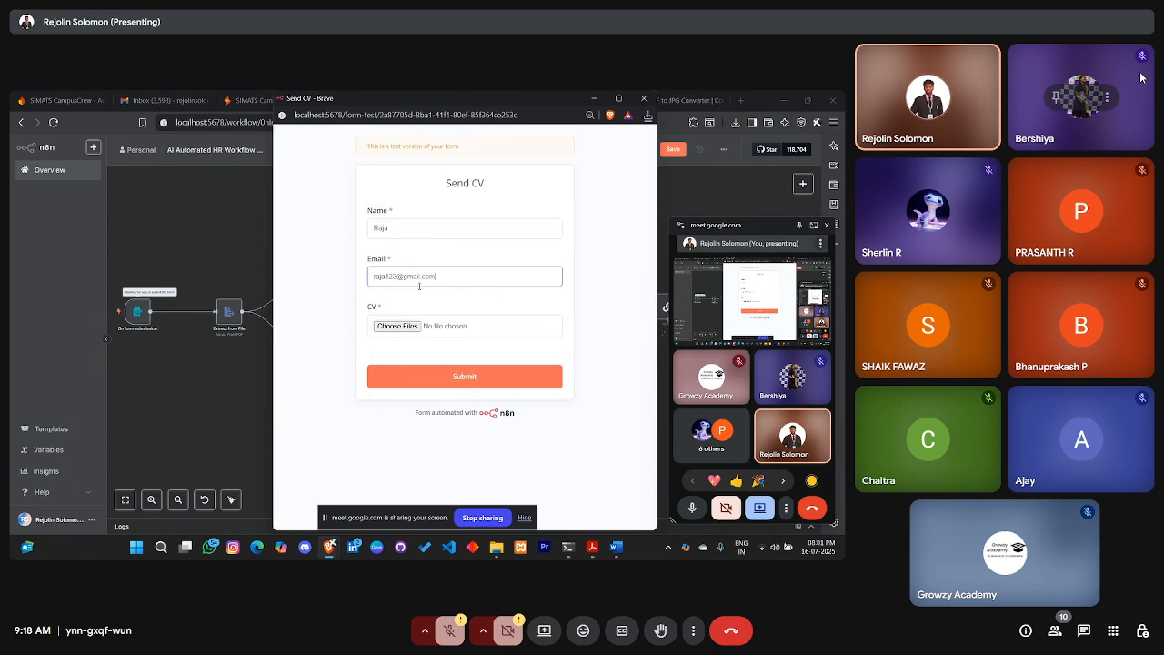
pyautogui.click(825, 227)
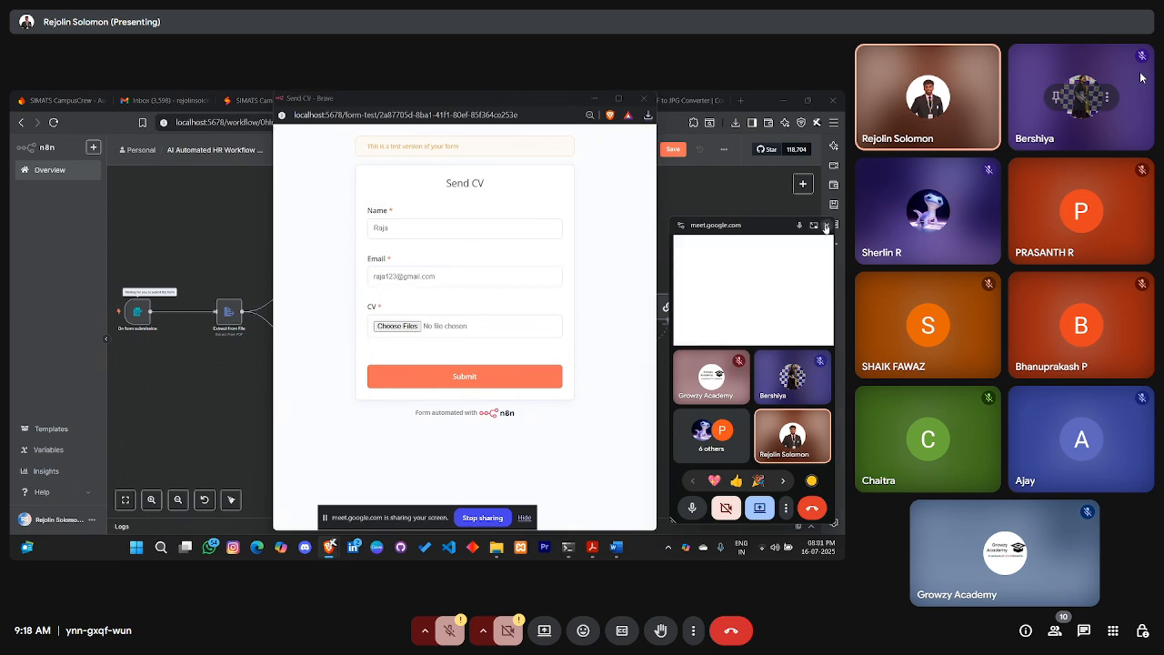
# Attach the word-resume-template-john-01 PDF, submit the form, and close the popup
pyautogui.click(398, 325)
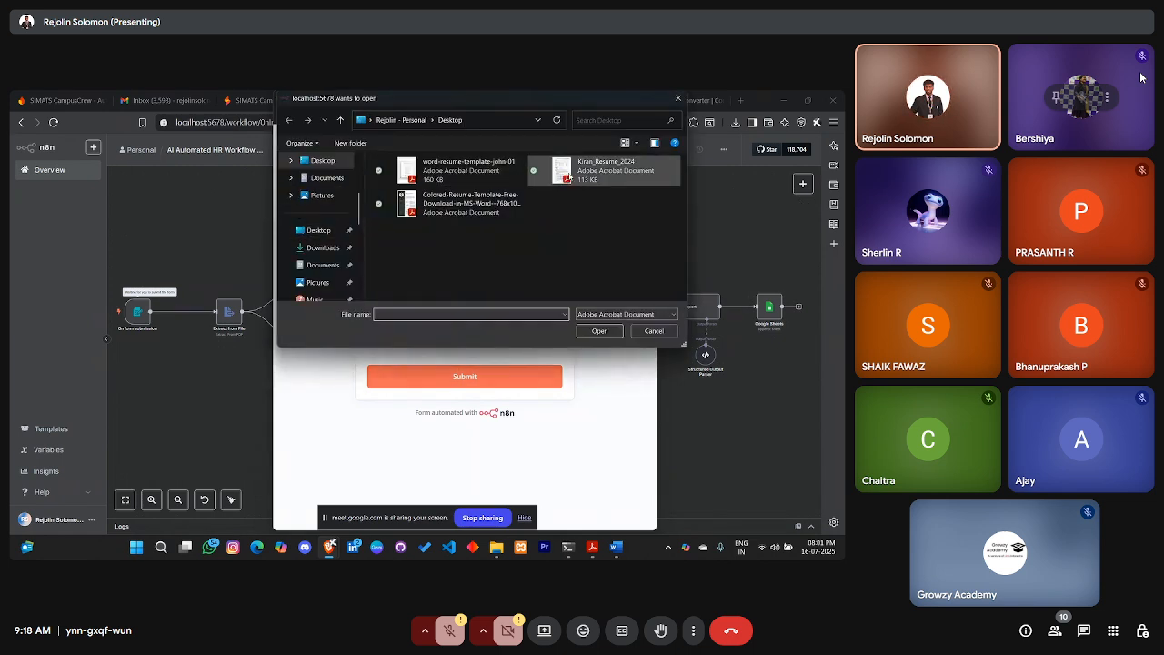
pyautogui.click(482, 182)
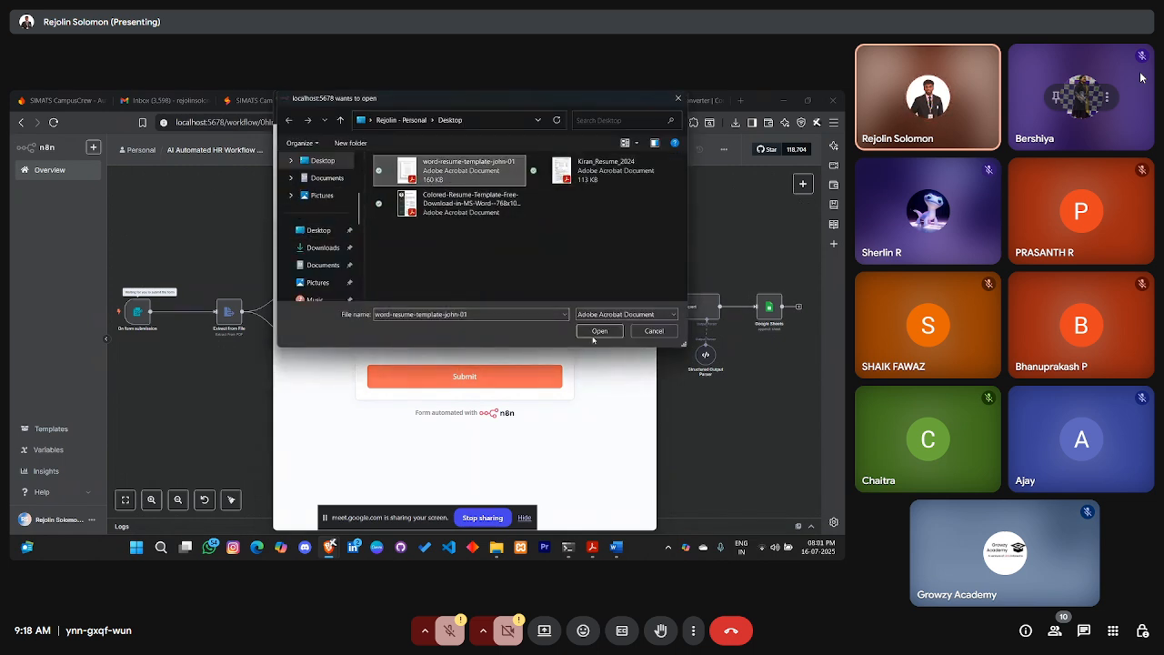
pyautogui.doubleClick(482, 194)
pyautogui.click(464, 376)
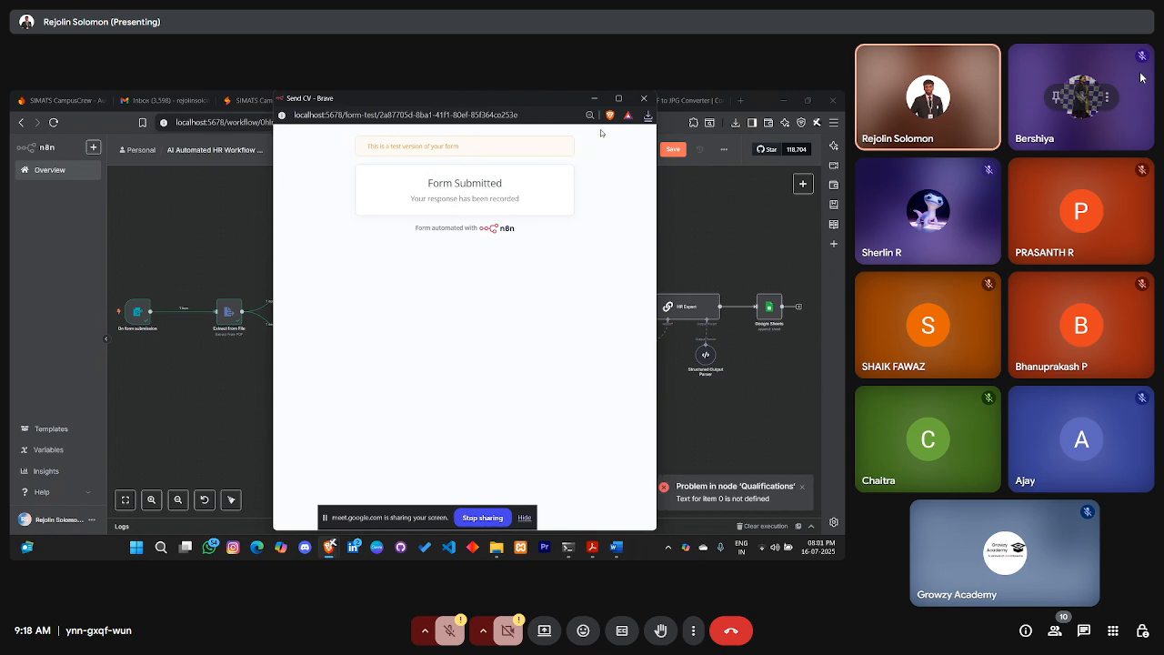
pyautogui.click(643, 97)
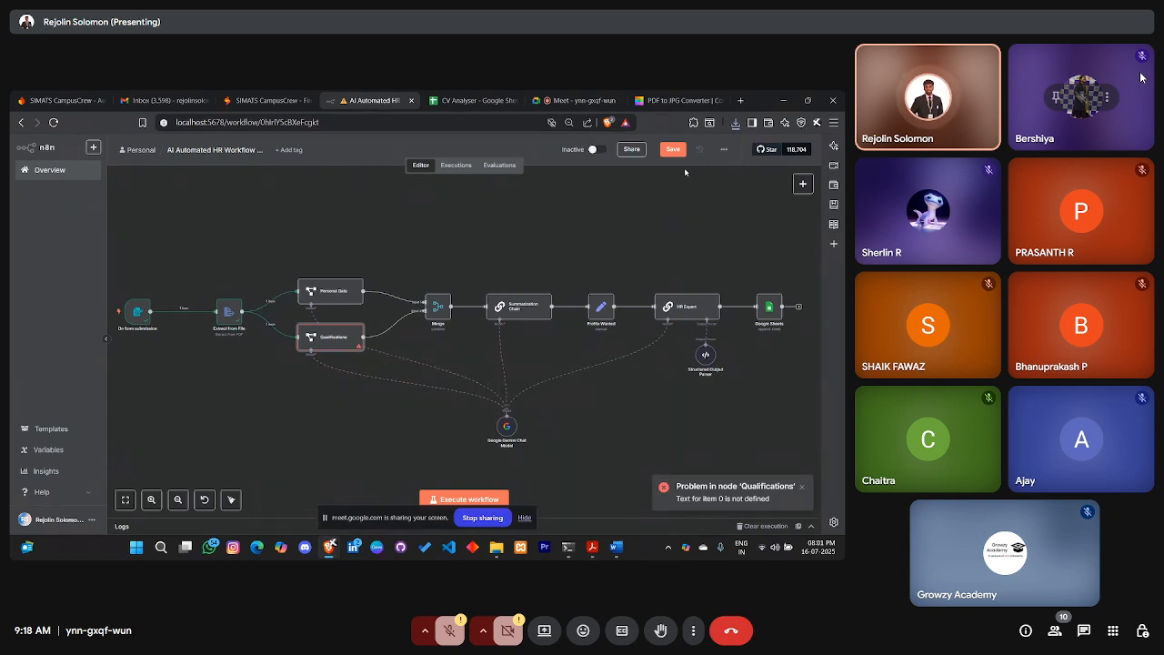
# Start a new test run and fill in the applicant's name and e-mail in the Send CV form
pyautogui.click(734, 122)
pyautogui.click(331, 227)
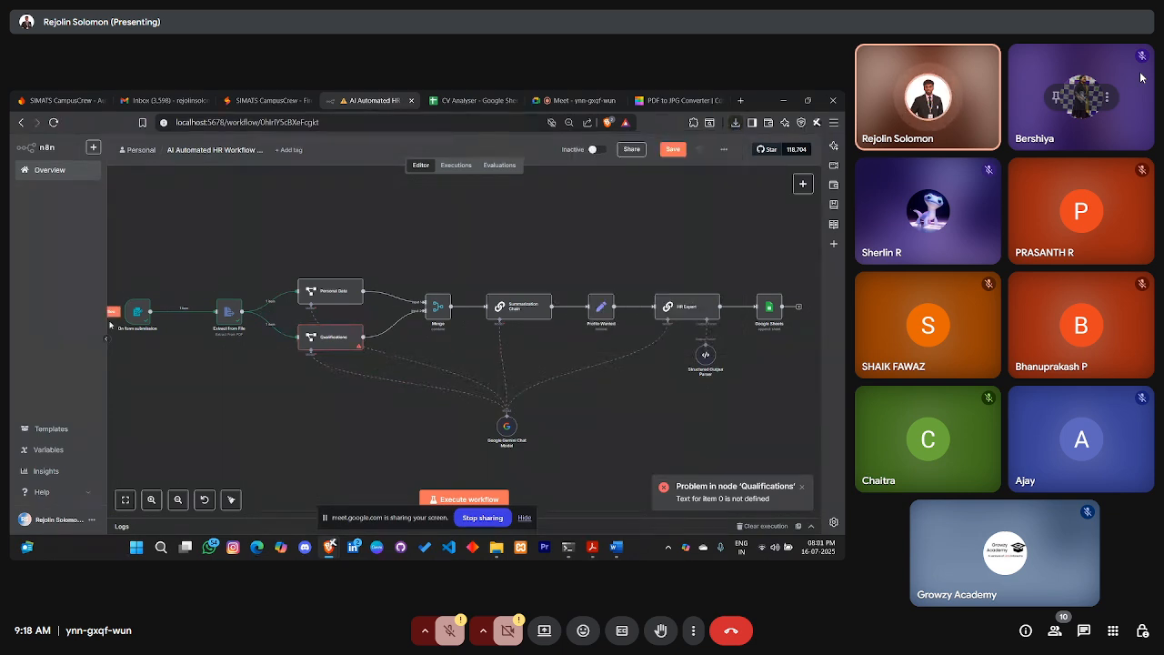
pyautogui.click(469, 499)
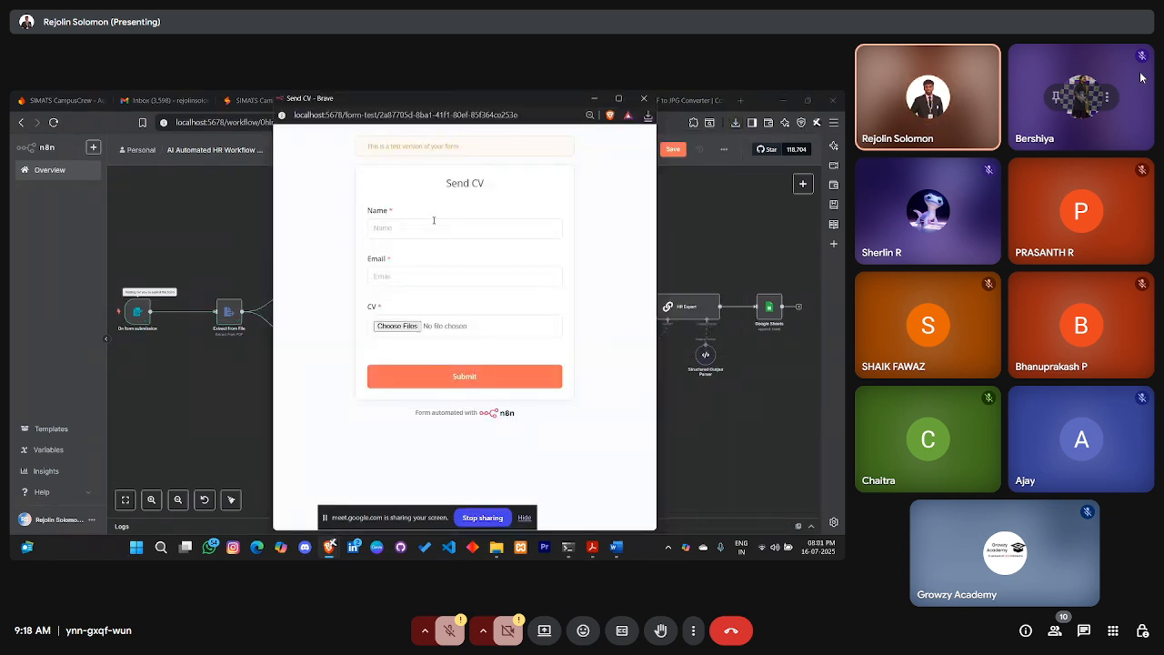
pyautogui.write('Joh')
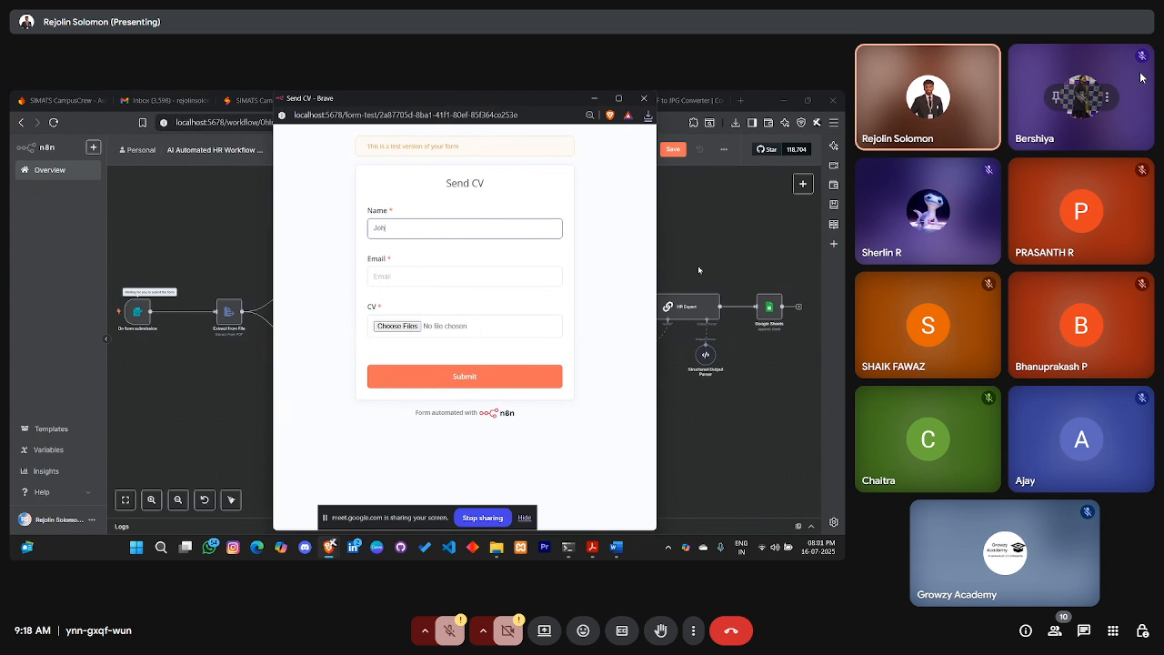
pyautogui.write('n')
pyautogui.press('Tab')
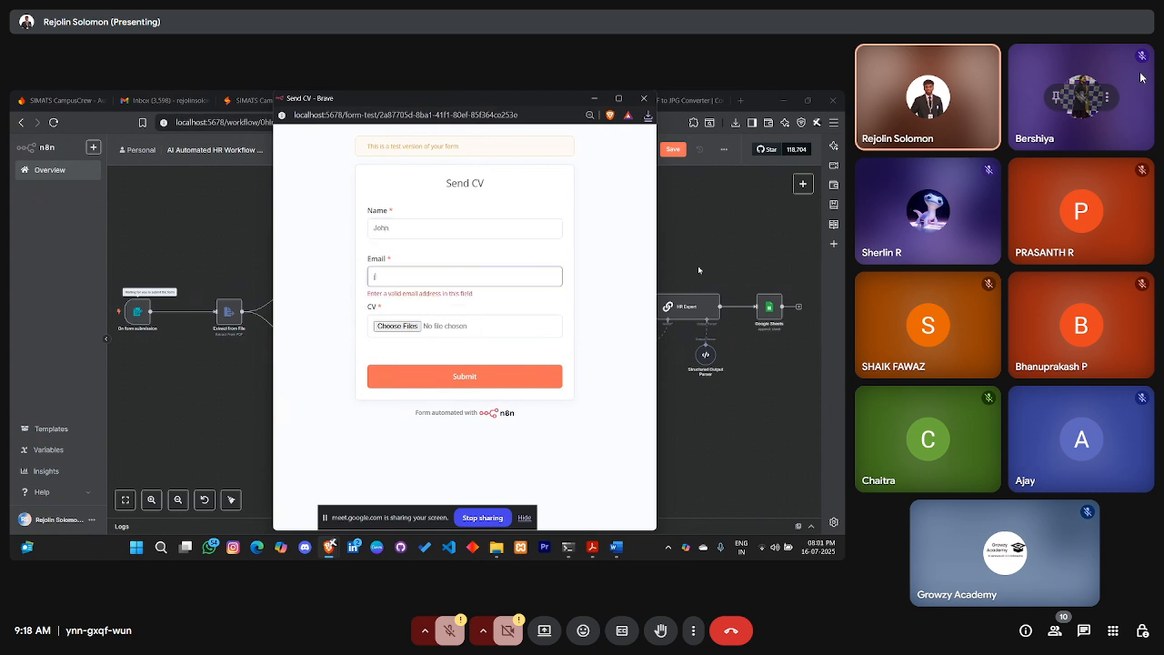
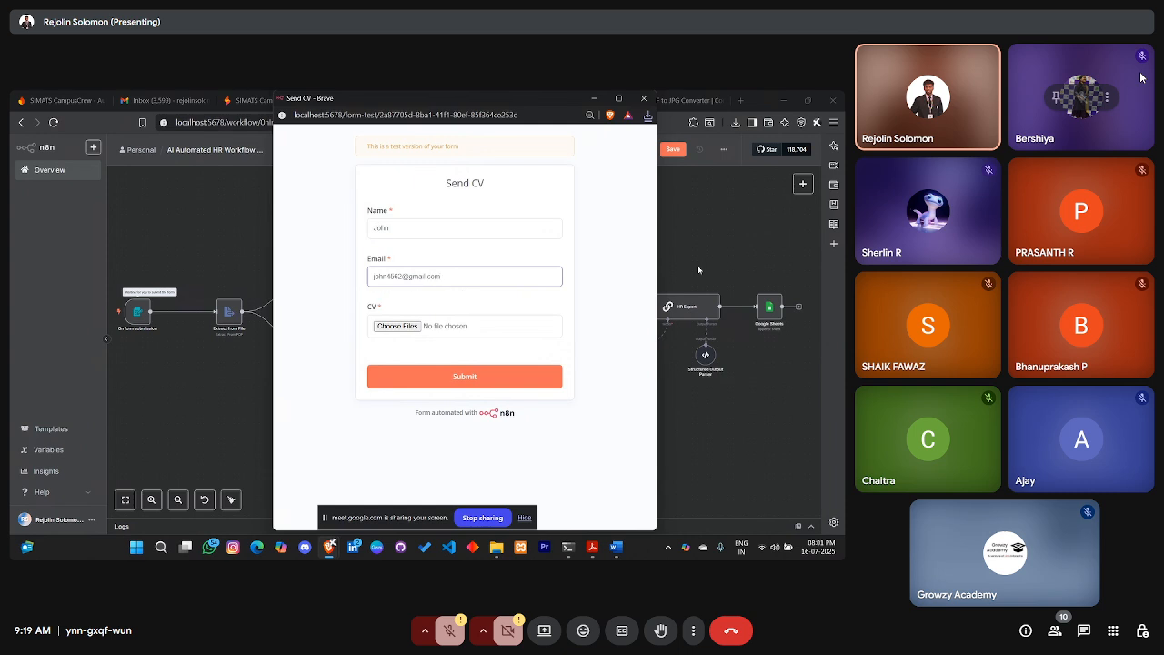
# Attach Kiran_Resume_2024.pdf and submit the CV form
pyautogui.click(467, 328)
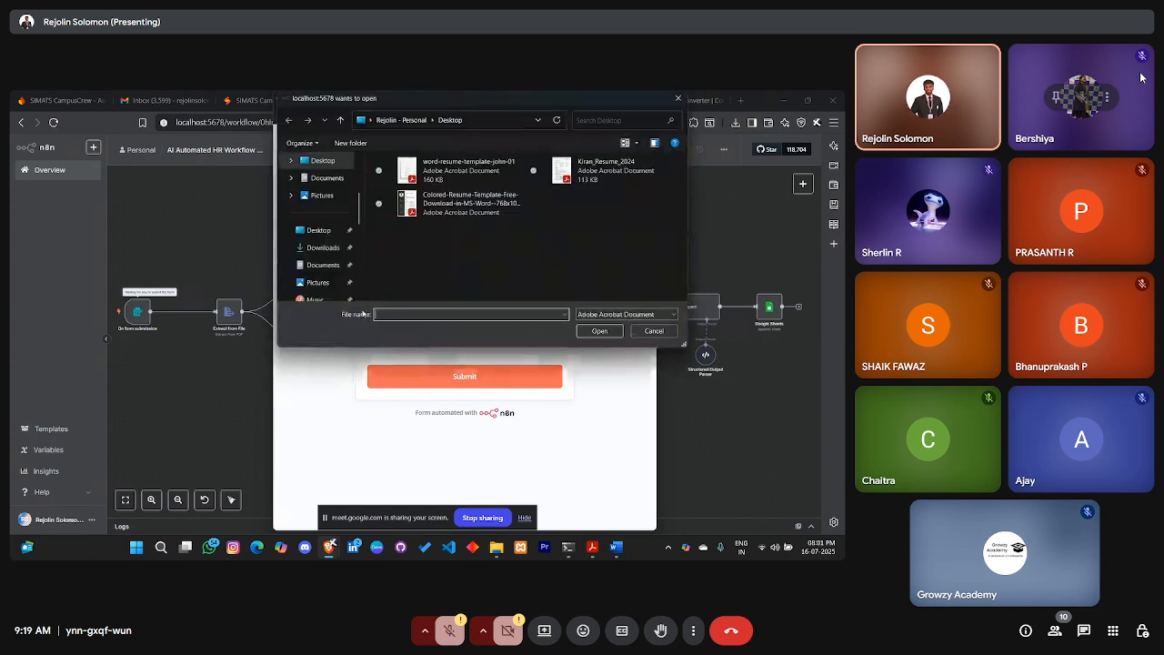
pyautogui.click(605, 169)
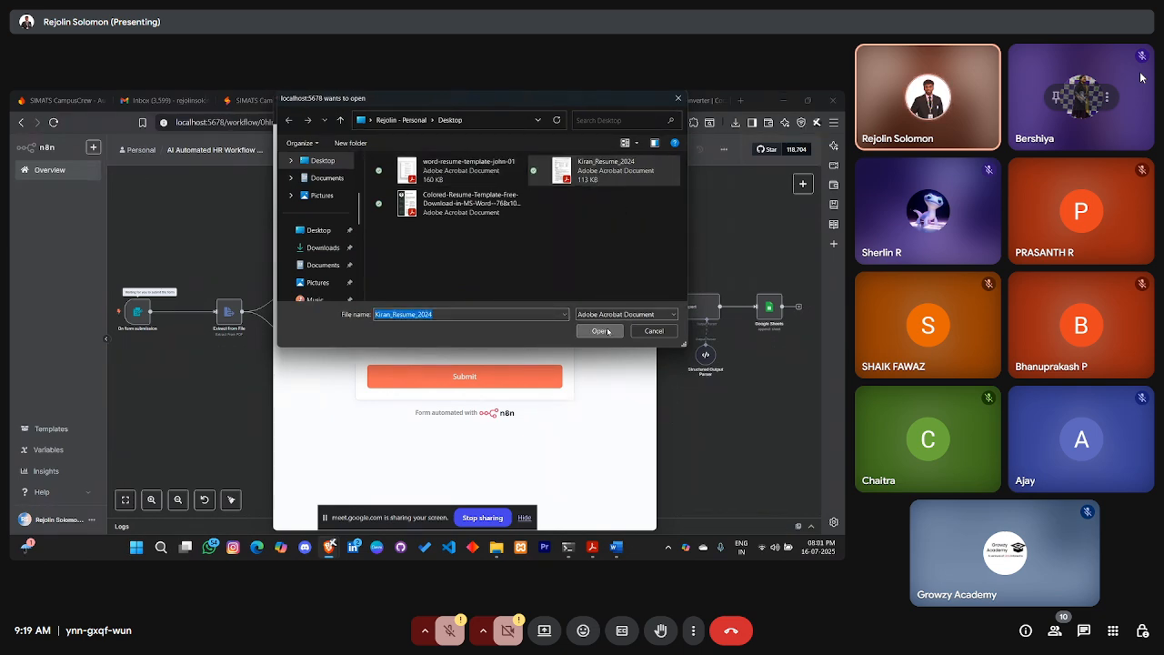
pyautogui.click(599, 330)
pyautogui.click(491, 377)
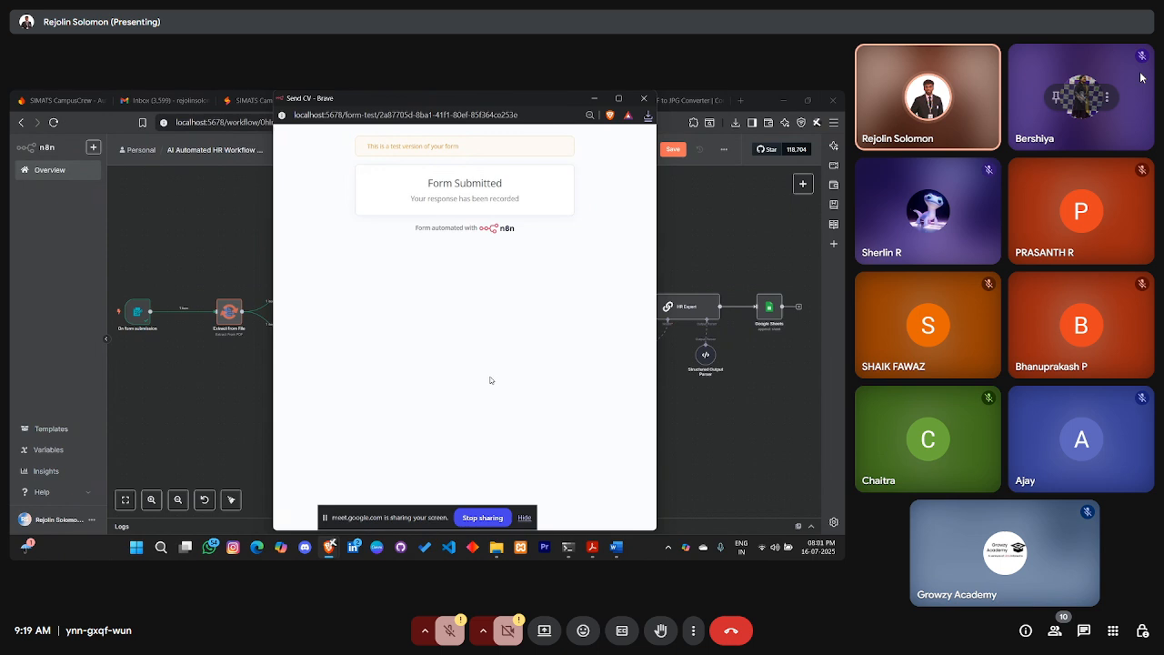
# Close the Send CV popup and follow the workflow run across the canvas
pyautogui.click(644, 98)
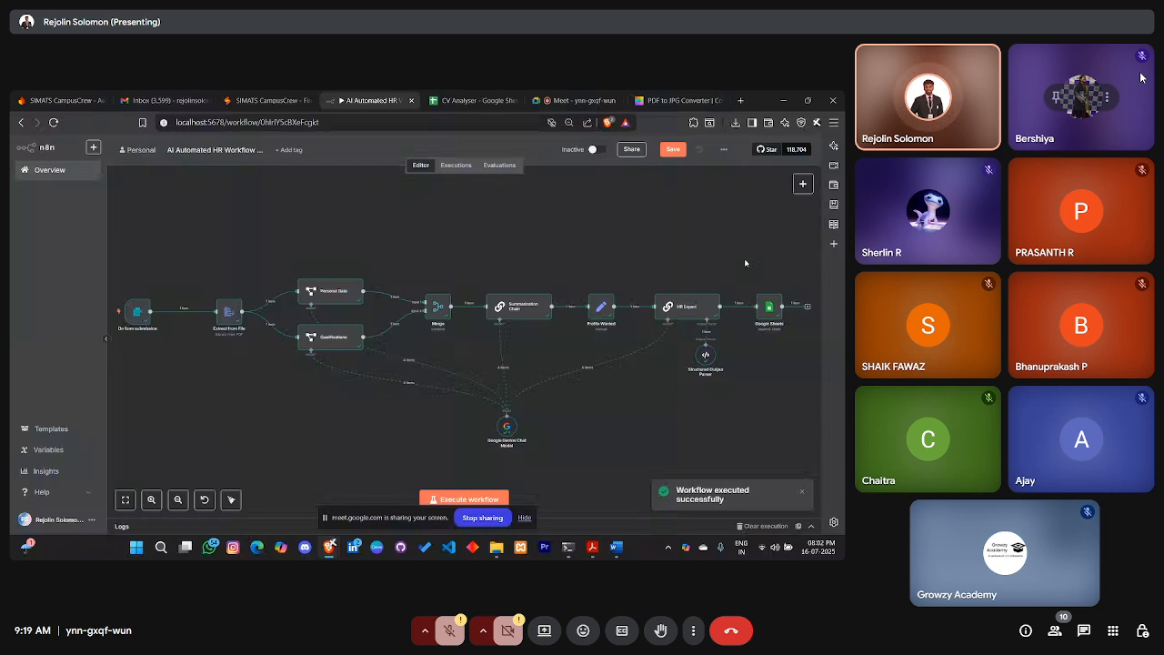
pyautogui.hscroll(2, 745, 263)
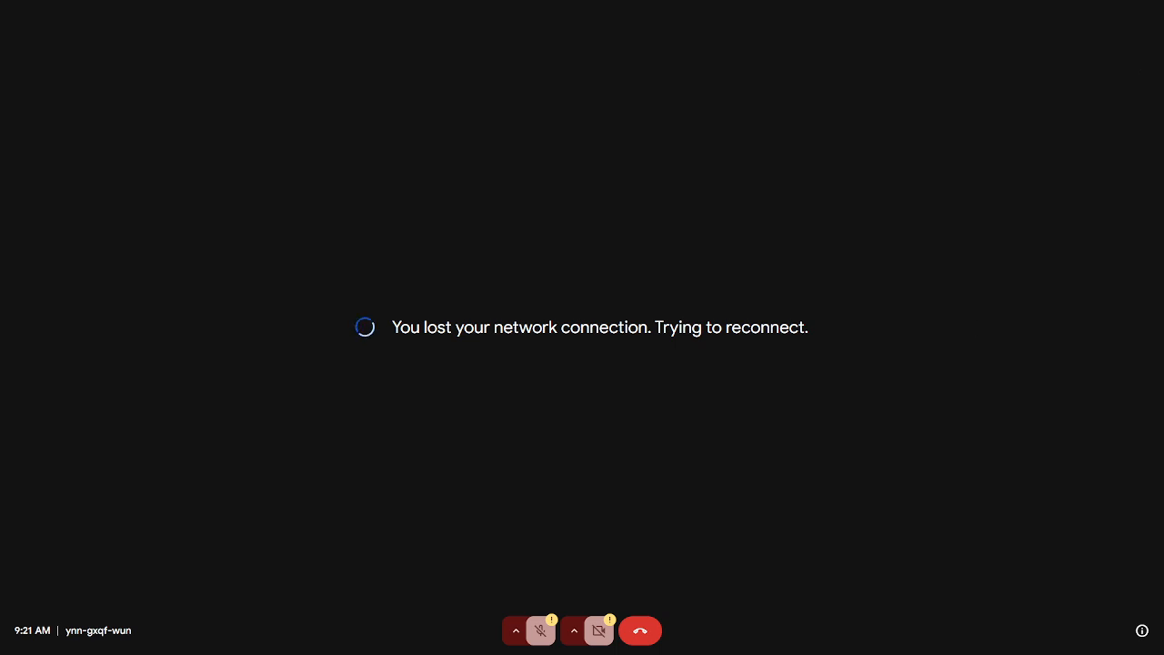
# Exit full screen while Meet tries to reconnect after losing the network
pyautogui.press('Escape')
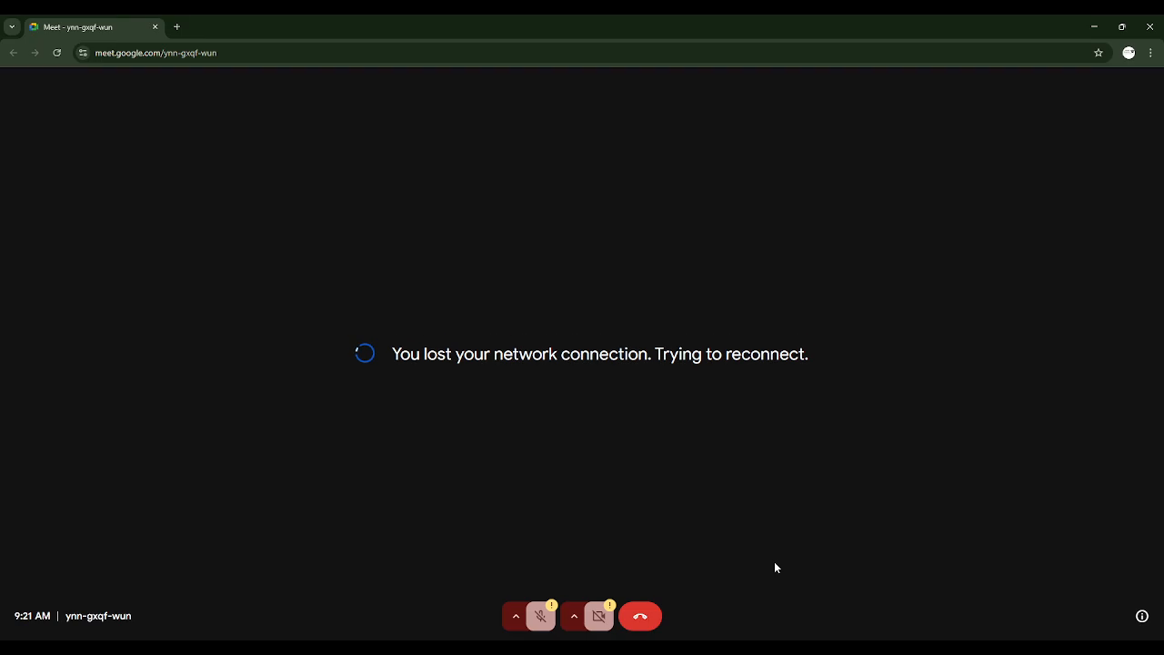